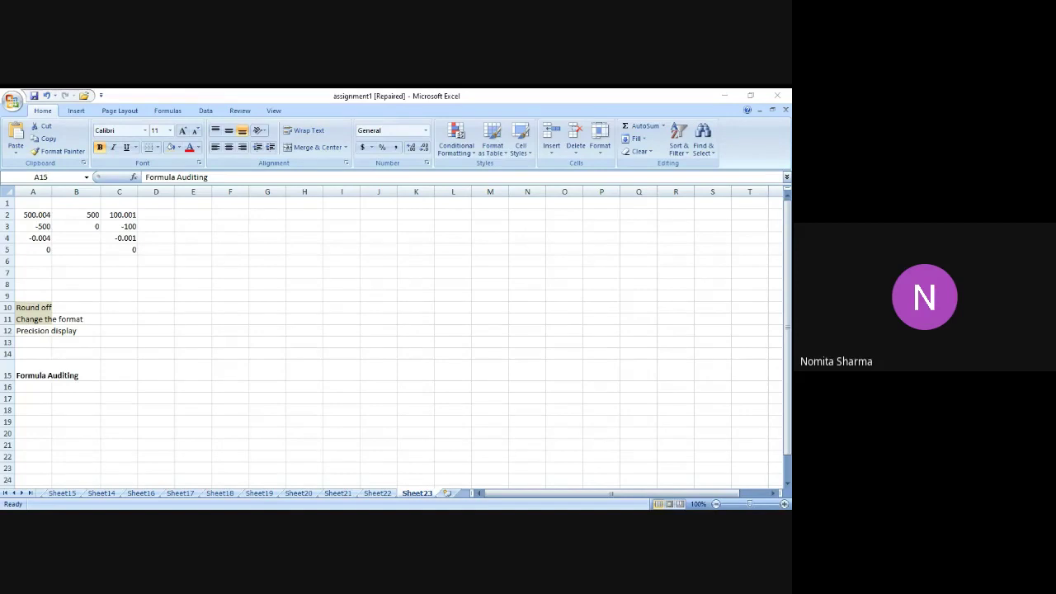
Step: Enter the numbers 1 to 5 down cells A16 to A20, below the Formula Auditing heading
click(486, 487)
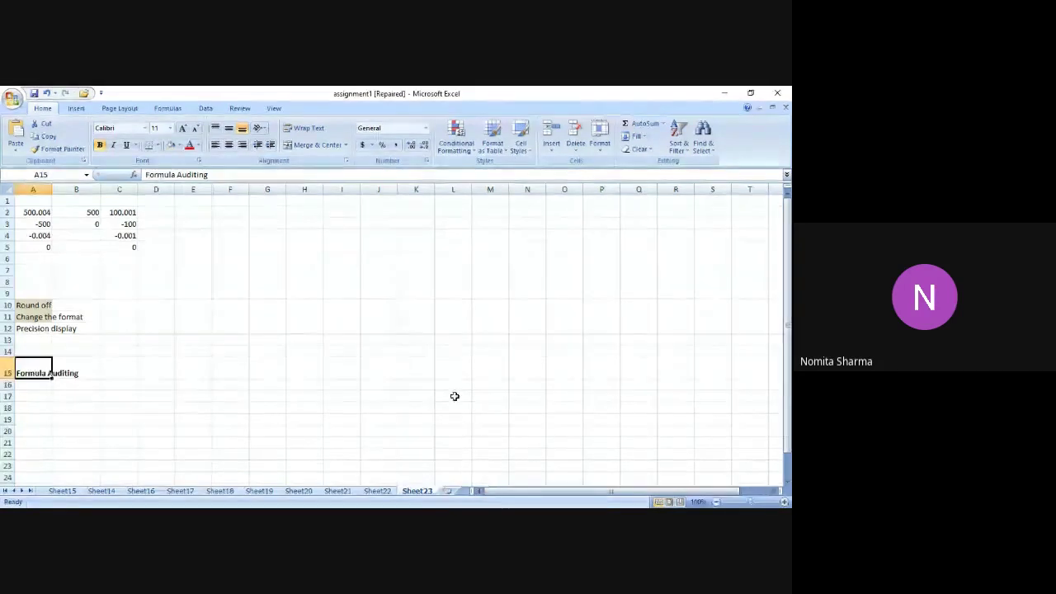
click(37, 389)
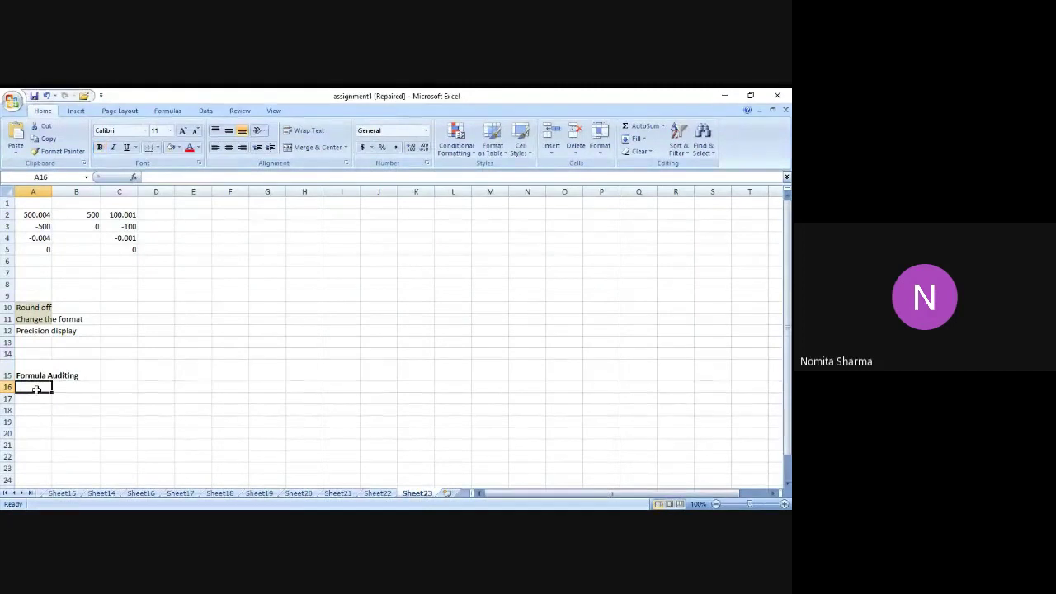
text(1)
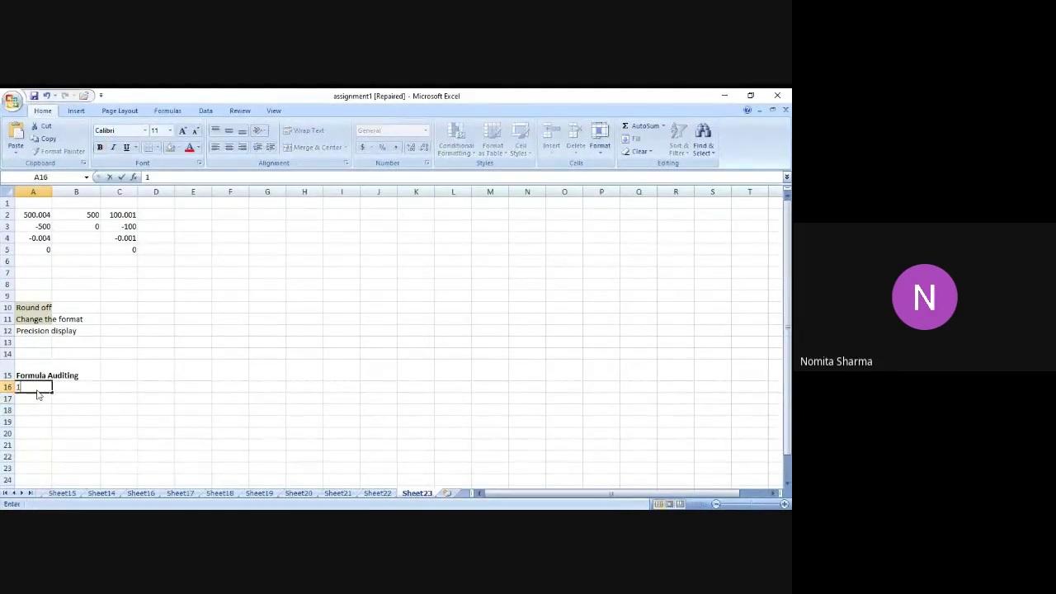
key(Return)
text(2)
key(Return)
text(3)
key(Return)
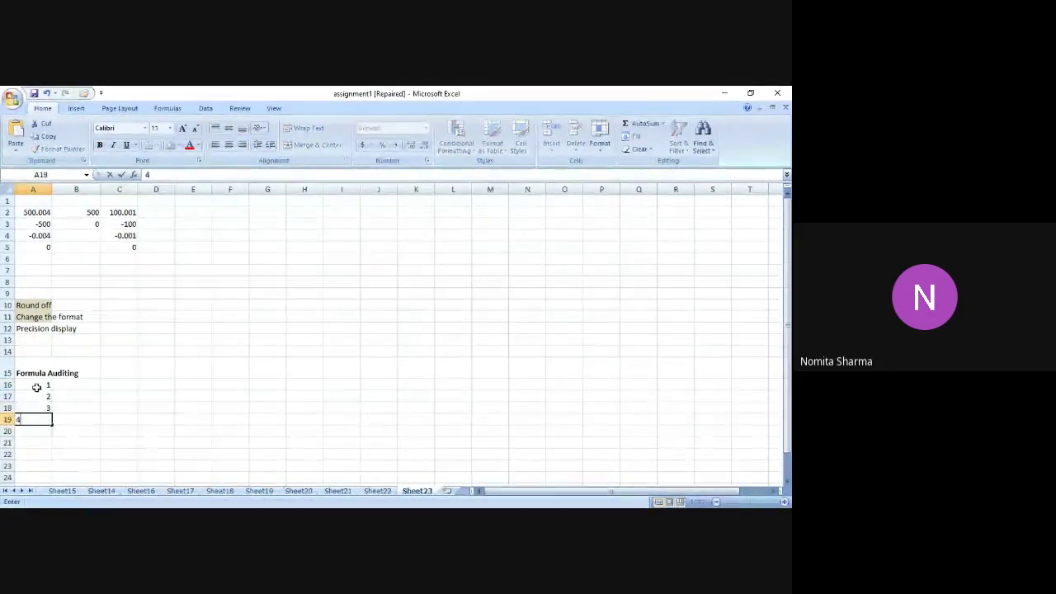
text(4)
key(Return)
text(5)
key(Return)
Step: Fill cells B16 to B20 with the values 22, 33, 44, 55 and 66
key(Up)
key(Up)
key(Up)
key(Up)
key(Up)
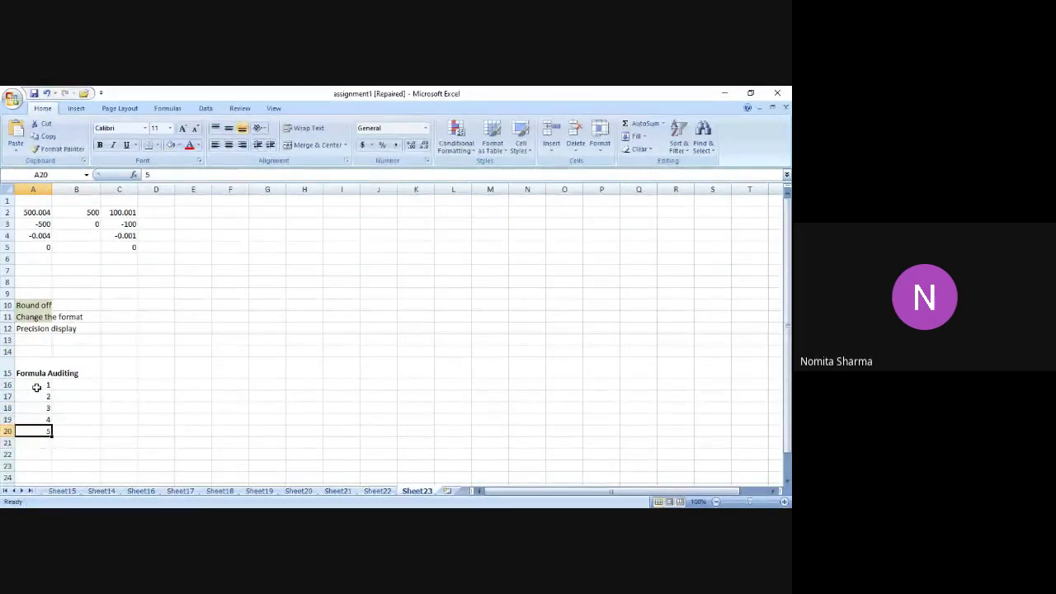
key(Right)
text(2)
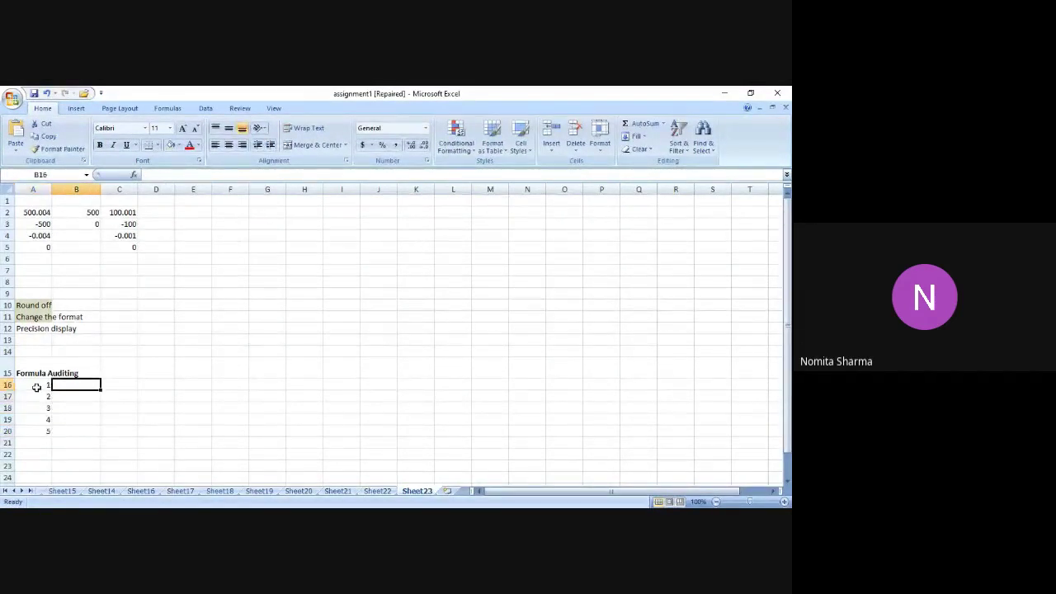
key(Return)
text(3)
key(Return)
key(Up)
key(Up)
text(22)
key(Return)
text(33)
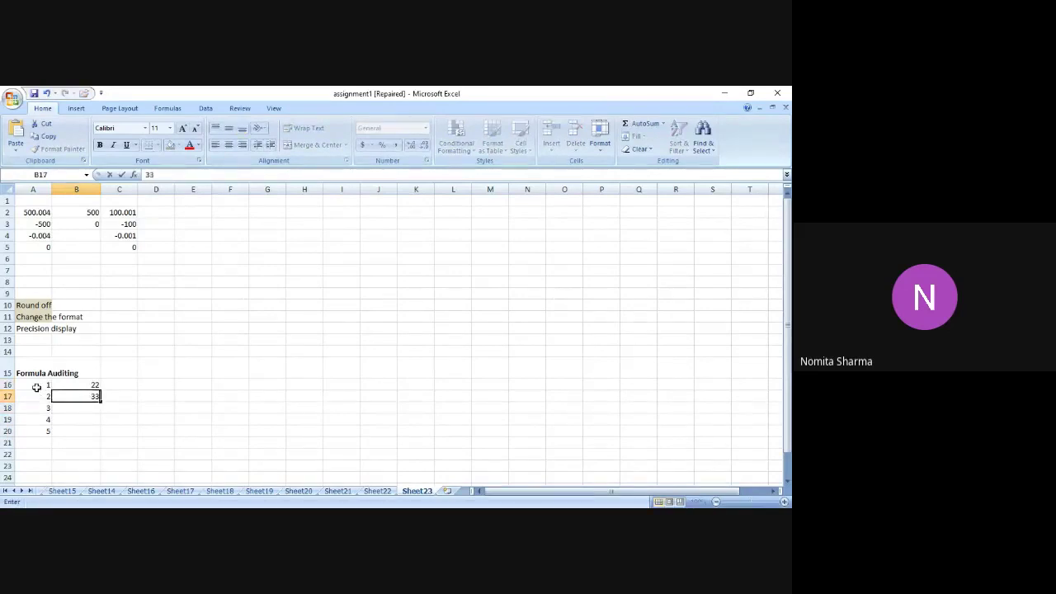
key(Return)
text(44)
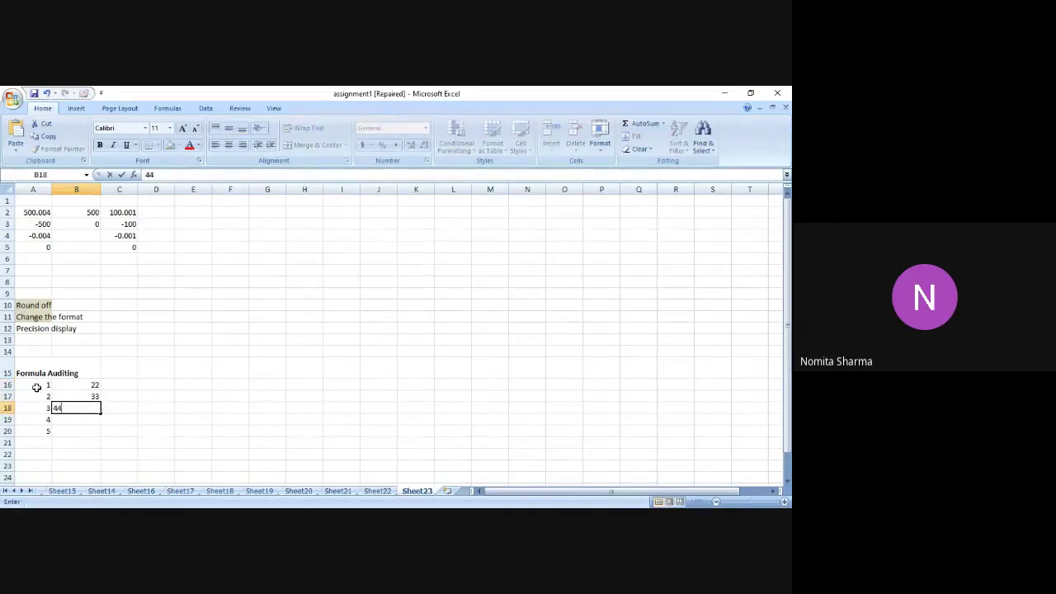
key(Return)
text(55)
key(Return)
text(66)
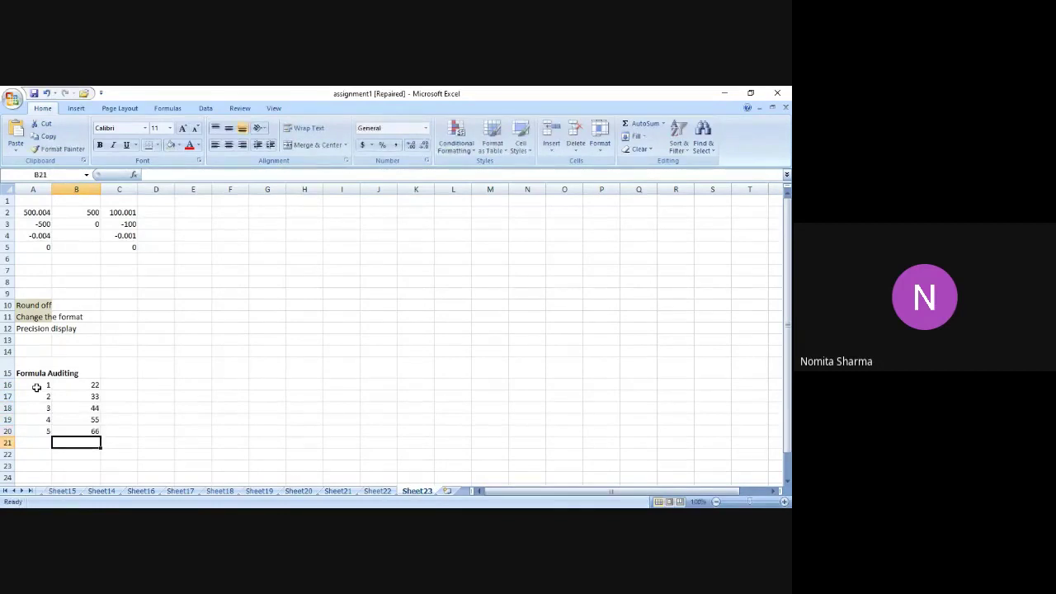
key(ctrl+Return)
Step: Fill cells C16 to C20 with the values 333, 444, 555, 666 and 777
key(Up)
key(Up)
key(Up)
key(Up)
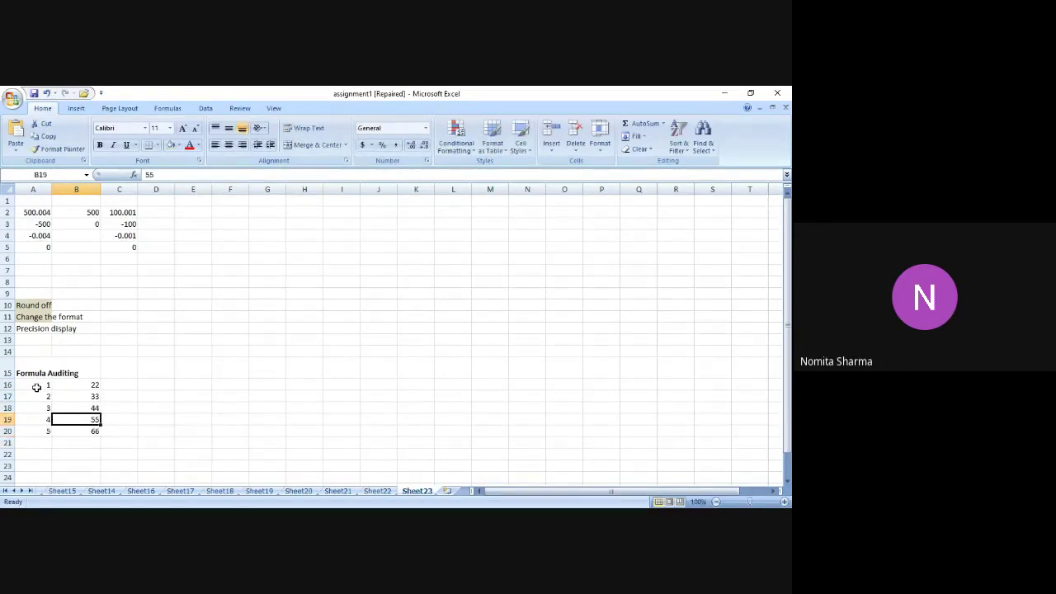
key(Right)
text(=B16+11)
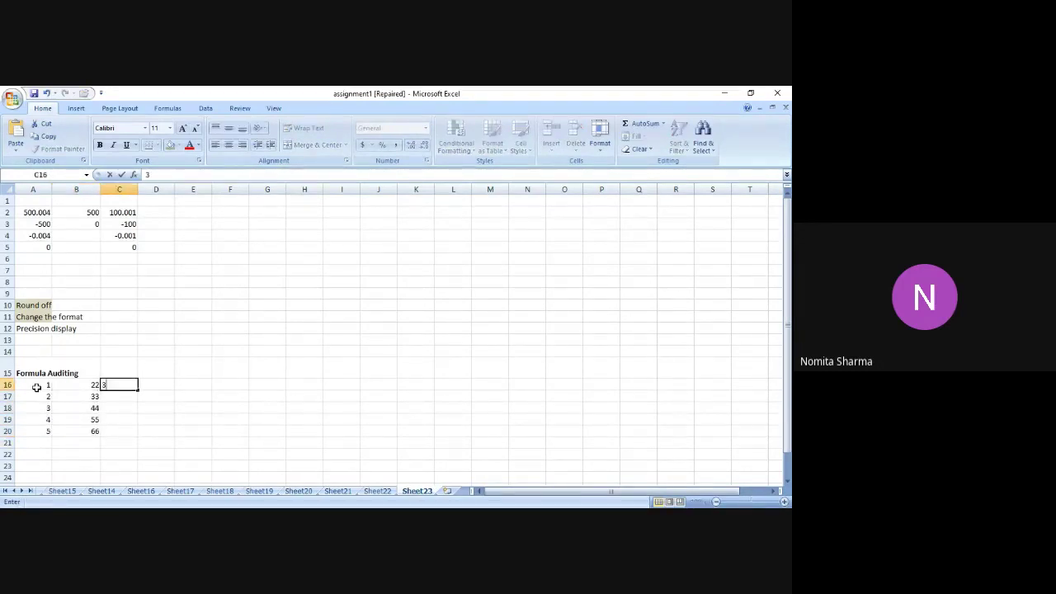
key(Return)
text(3)
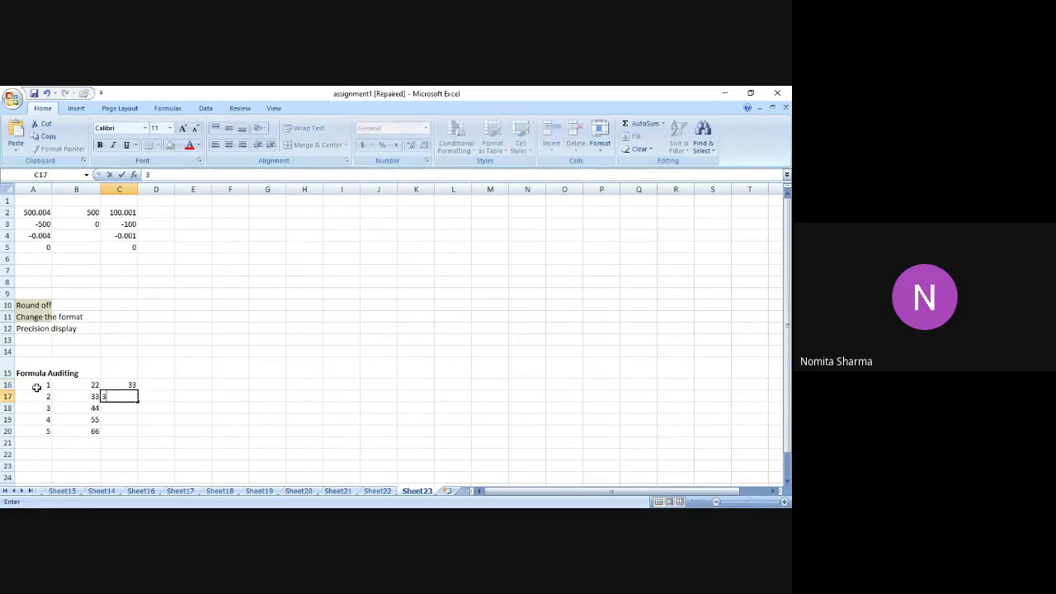
key(Up)
text(333)
key(Return)
text(444)
key(Return)
text(555)
key(Return)
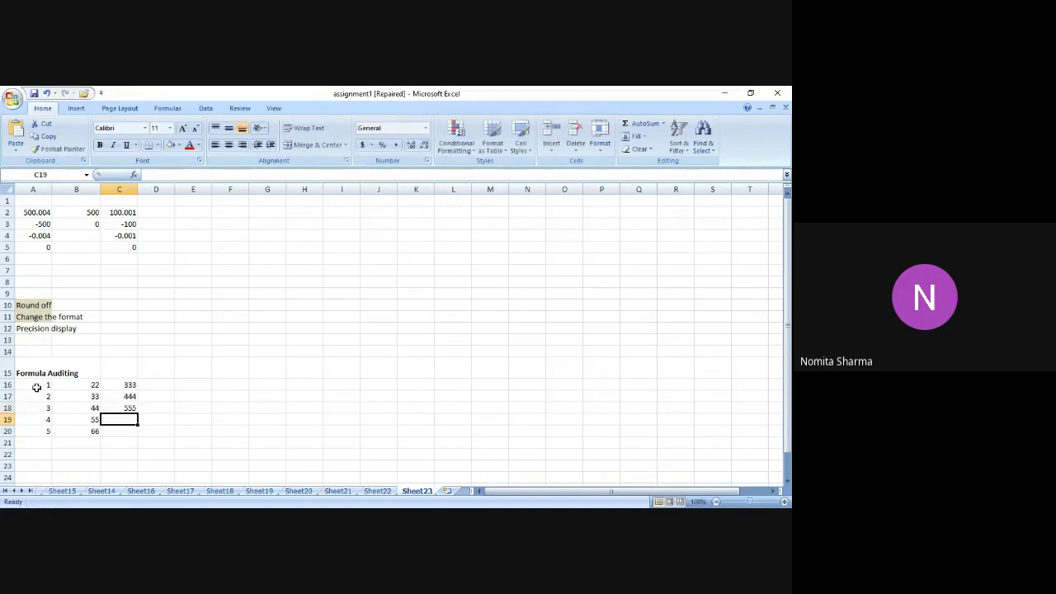
text(666)
key(Return)
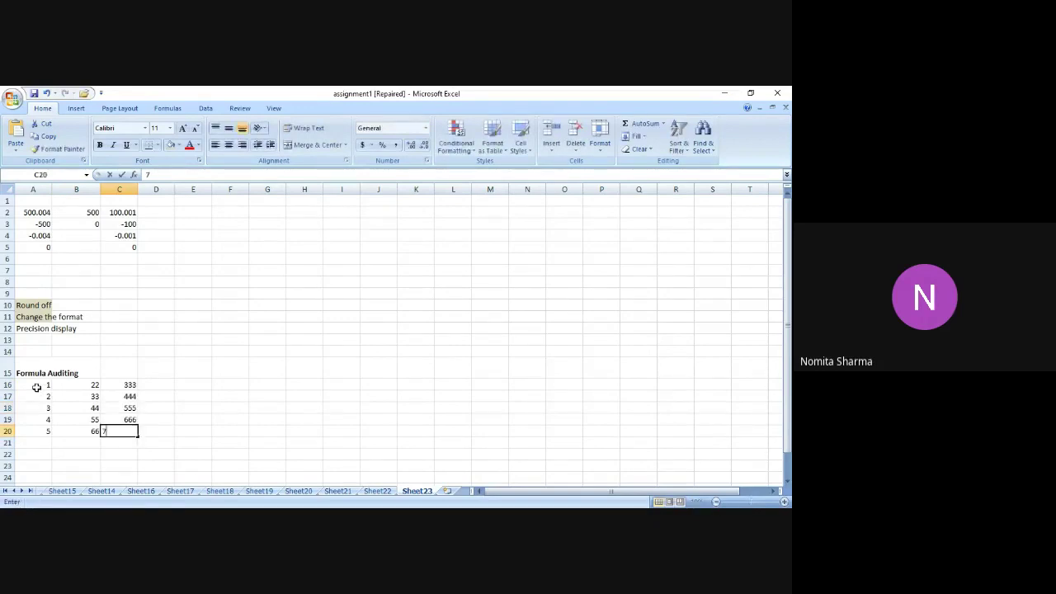
text(777)
Step: Fill cells D16 to D20 with the values 23, 44, 544, 444 and 322
key(Up)
key(Up)
key(Up)
key(Up)
key(Right)
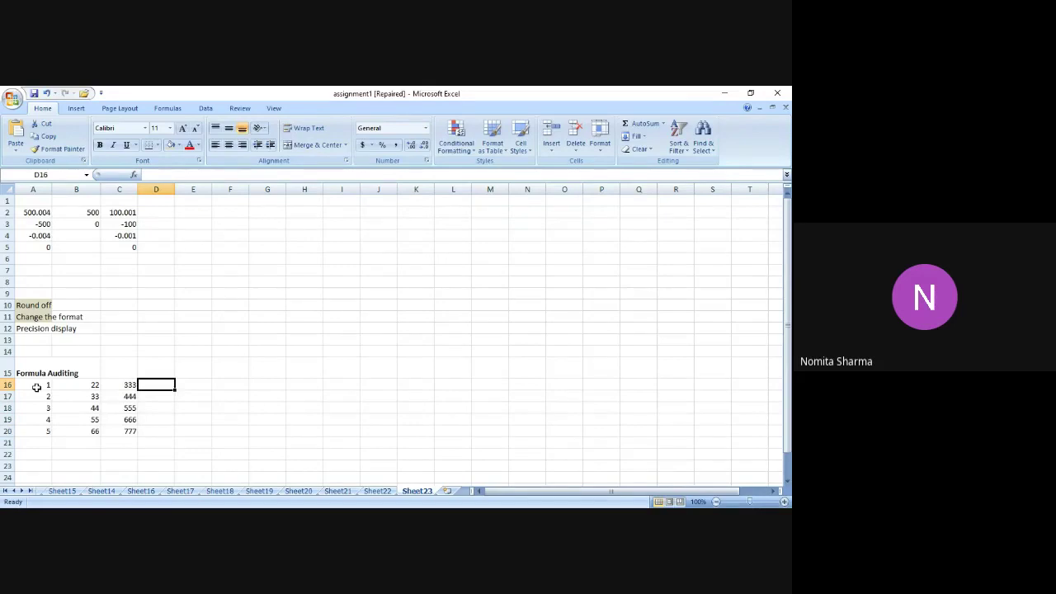
text(23)
key(Return)
text(44)
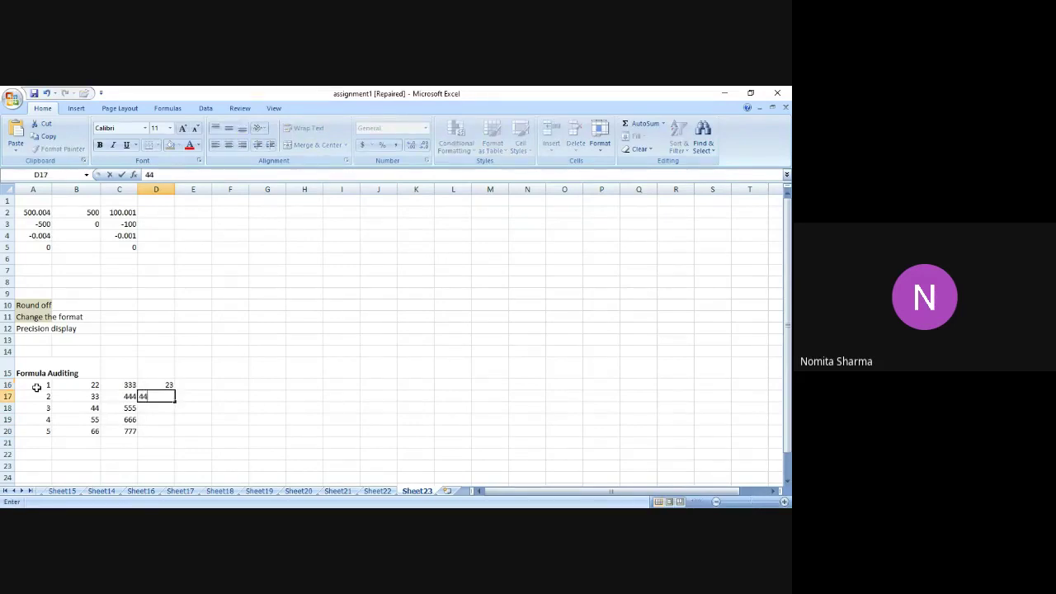
key(Return)
text(544)
key(Return)
text(444)
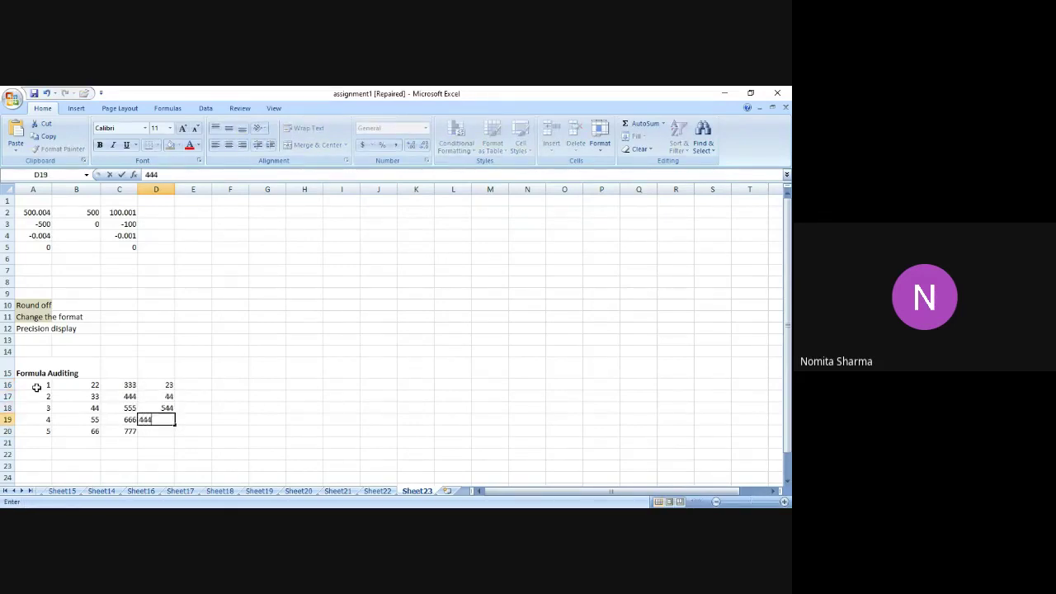
key(Return)
key(Return)
text(4)
key(Up)
key(Down)
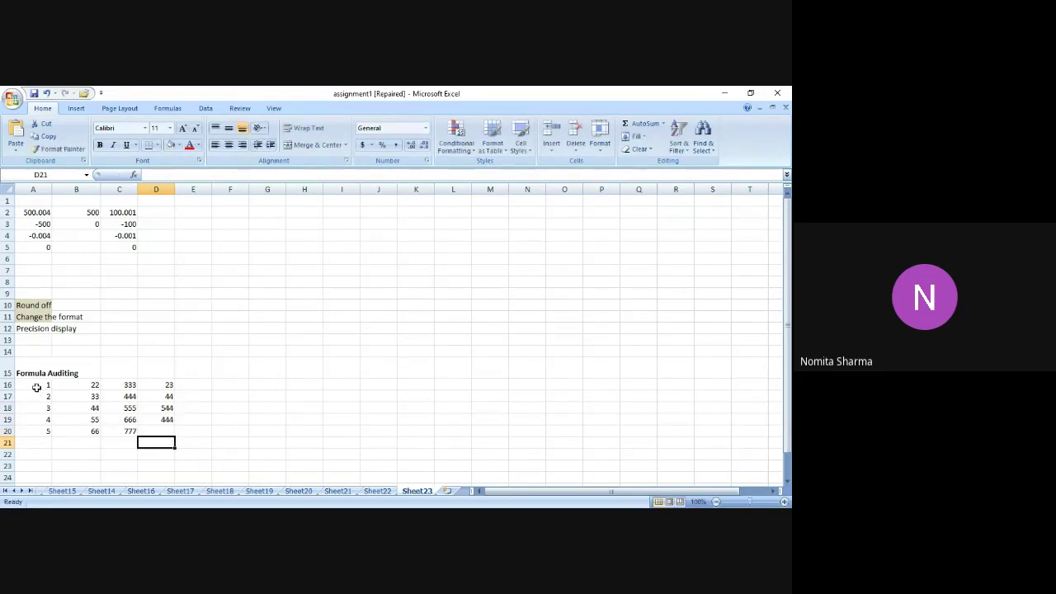
key(Up)
text(322)
key(Up)
key(Up)
key(Up)
key(Up)
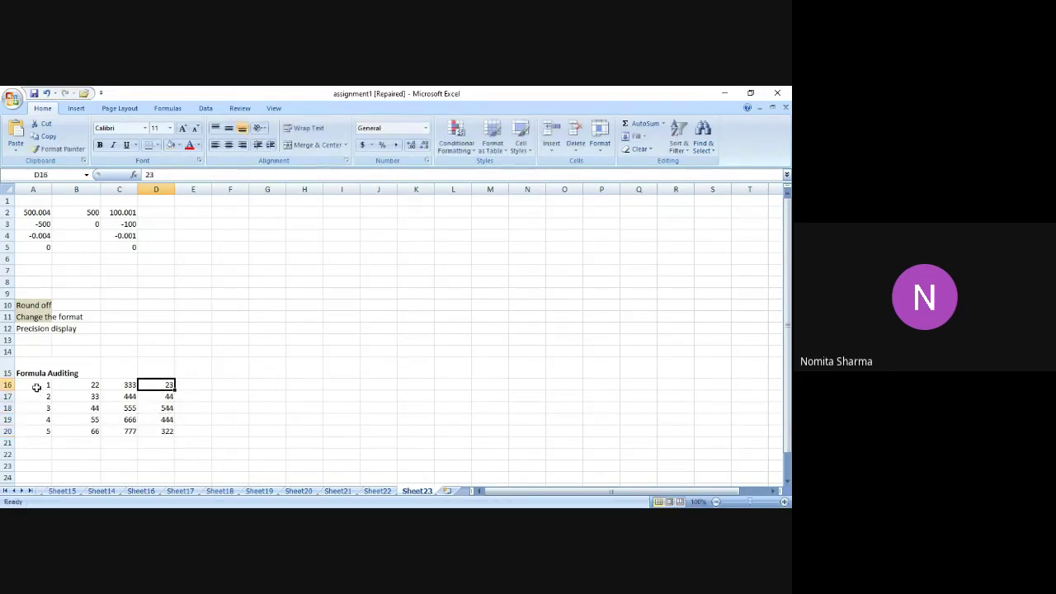
Step: Total A16:A20 in cell A21 with AutoSum and copy the sum formula across to D21
click(37, 387)
key(shift+Down)
key(shift+Down)
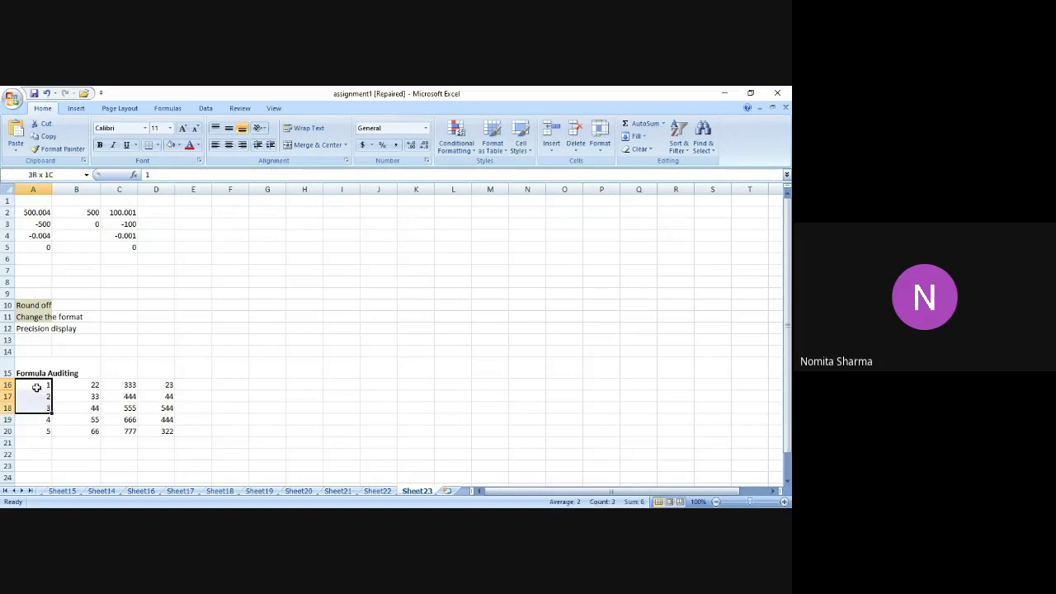
key(shift+Down)
key(shift+Down)
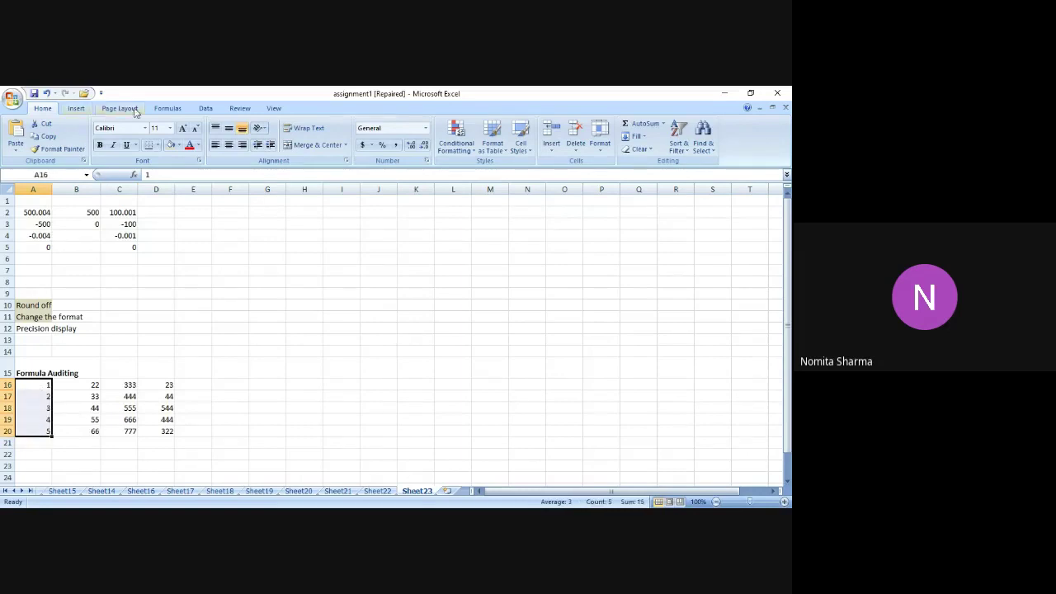
click(166, 108)
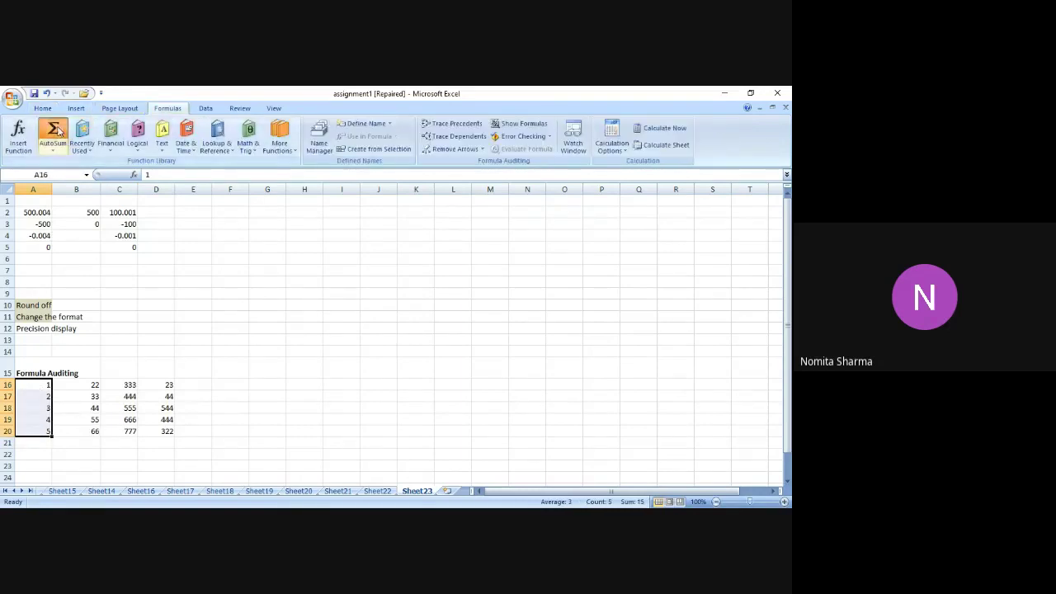
click(53, 132)
drag(80, 385, 74, 408)
click(48, 441)
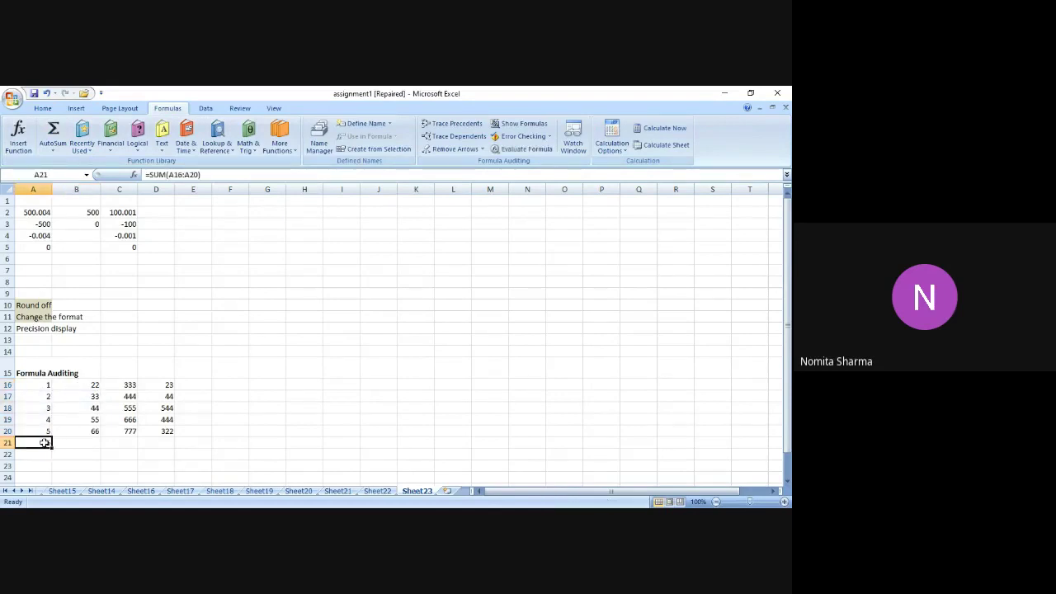
drag(52, 448, 175, 450)
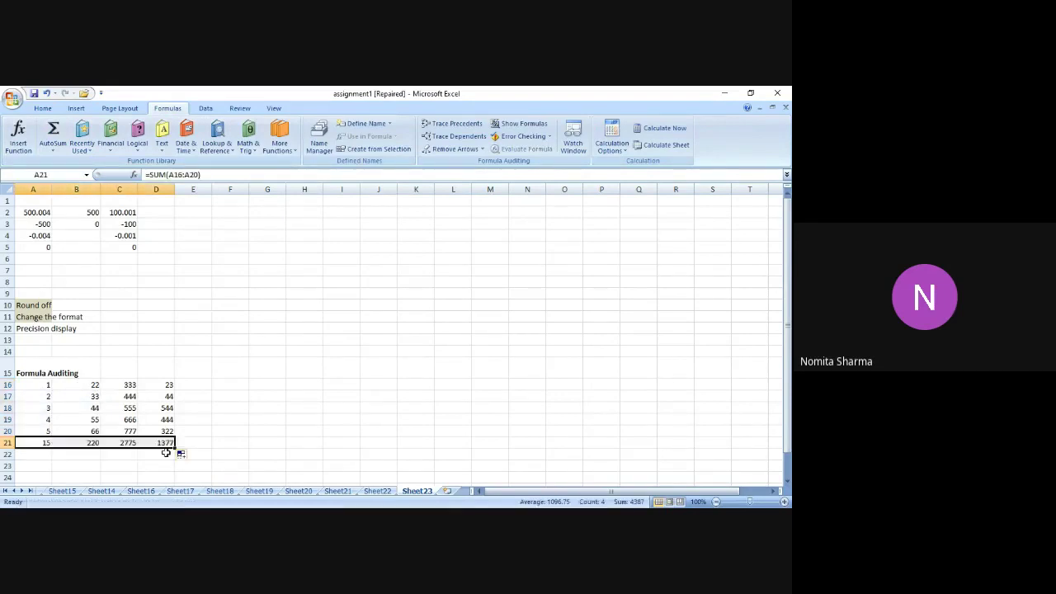
Step: Enter the formula =A21+2 in cell E16 and fill it down to E21
click(207, 384)
text(=)
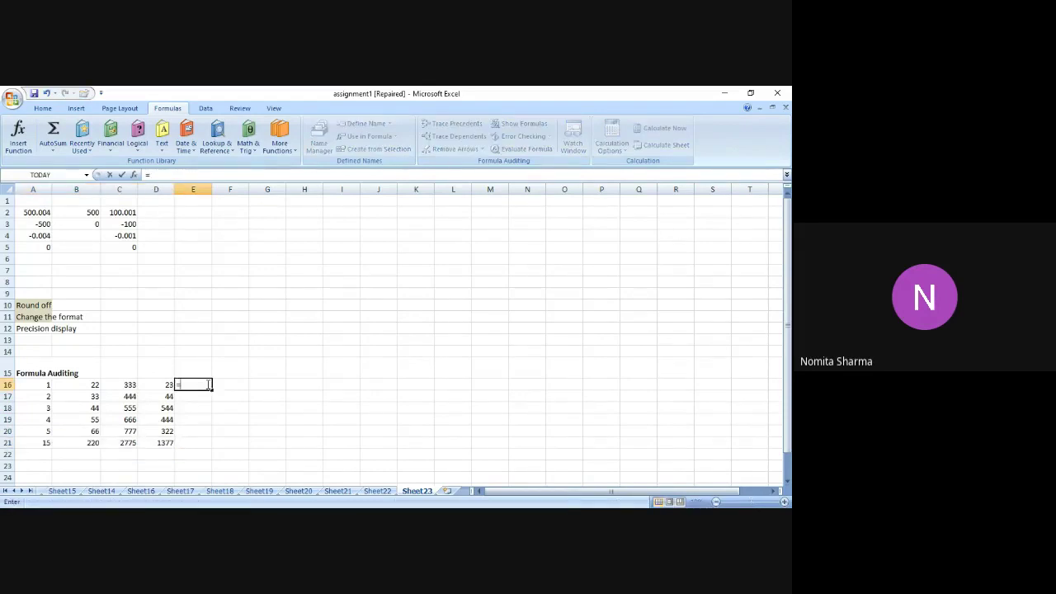
text(a21+2)
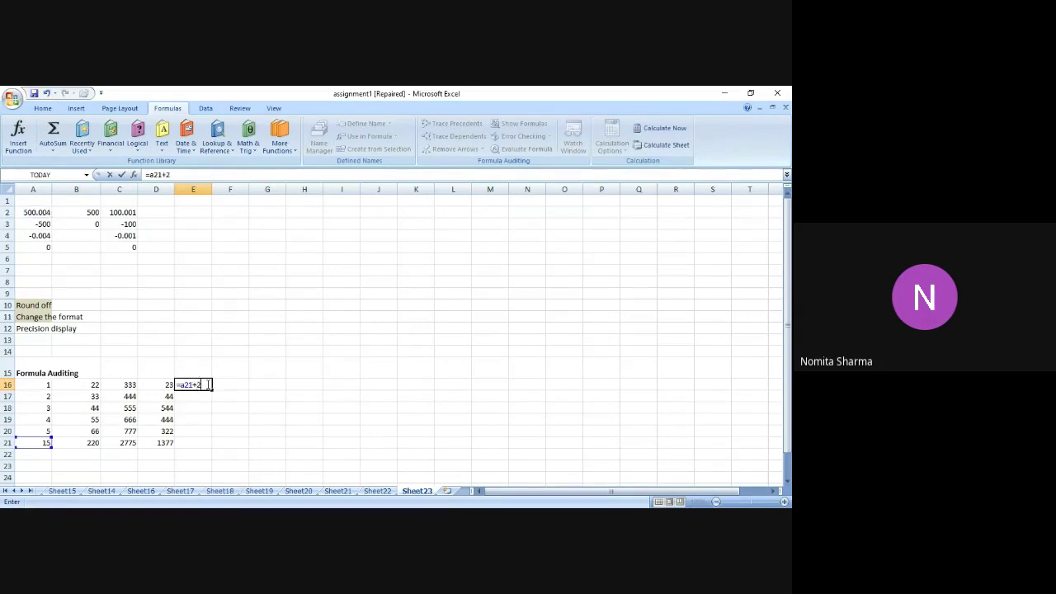
key(Return)
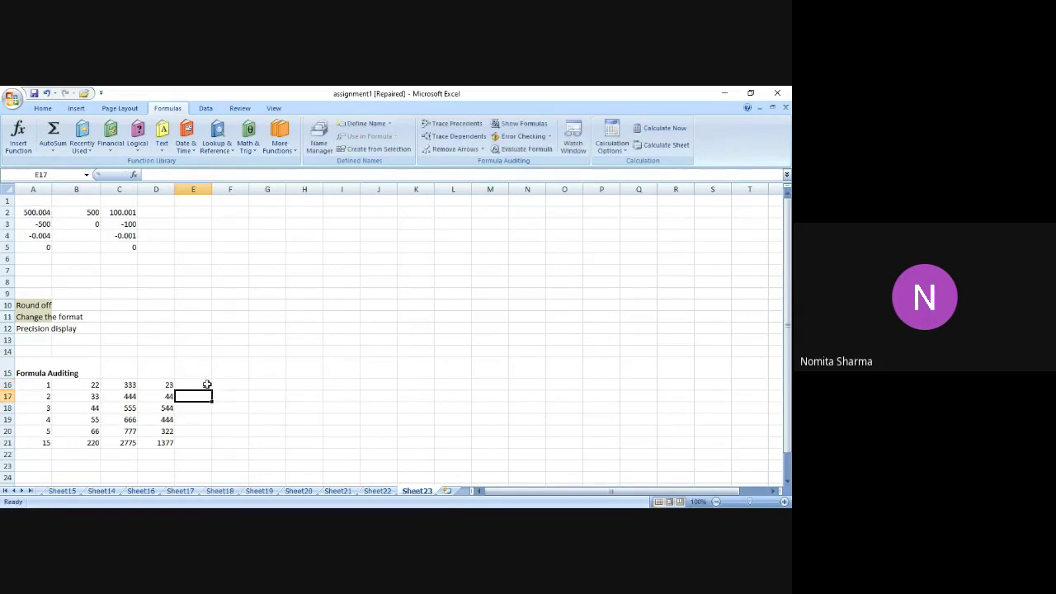
click(206, 384)
click(205, 397)
click(203, 383)
drag(212, 390, 210, 446)
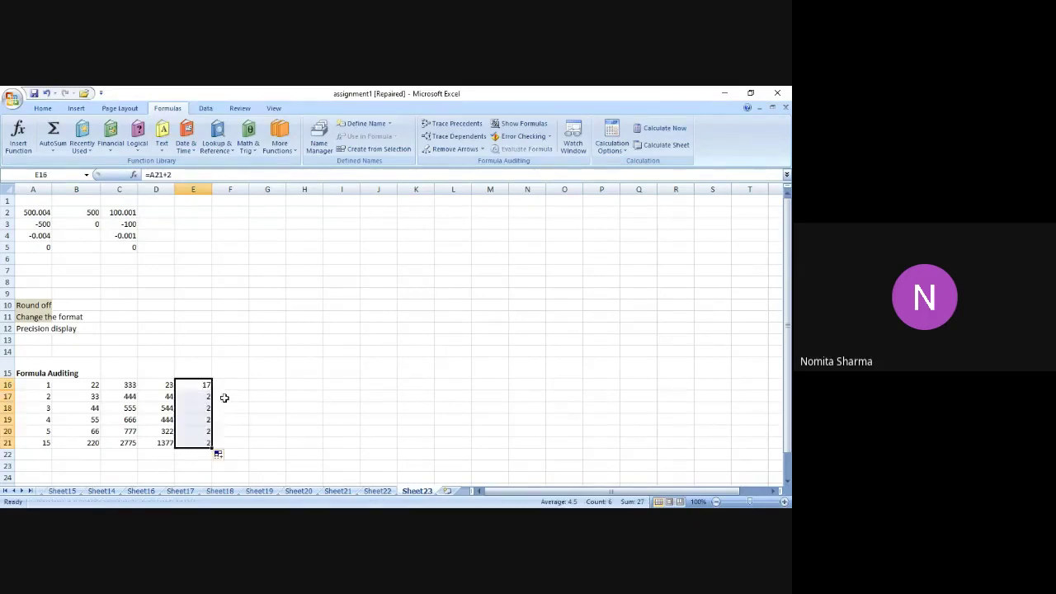
Step: Enter the formula =B21+10 in cell F16
click(232, 385)
text(=)
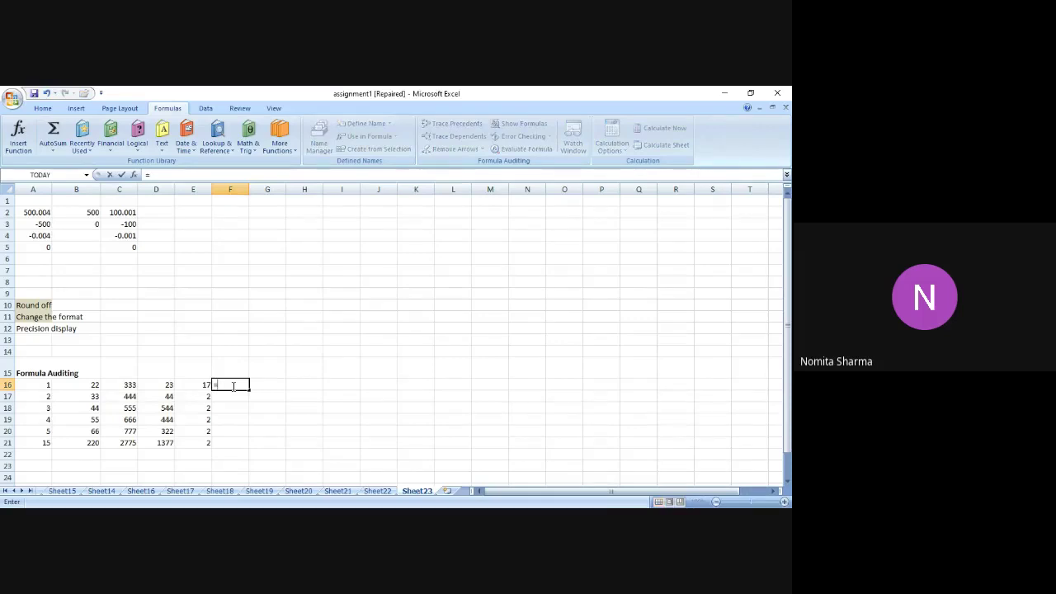
text(b2)
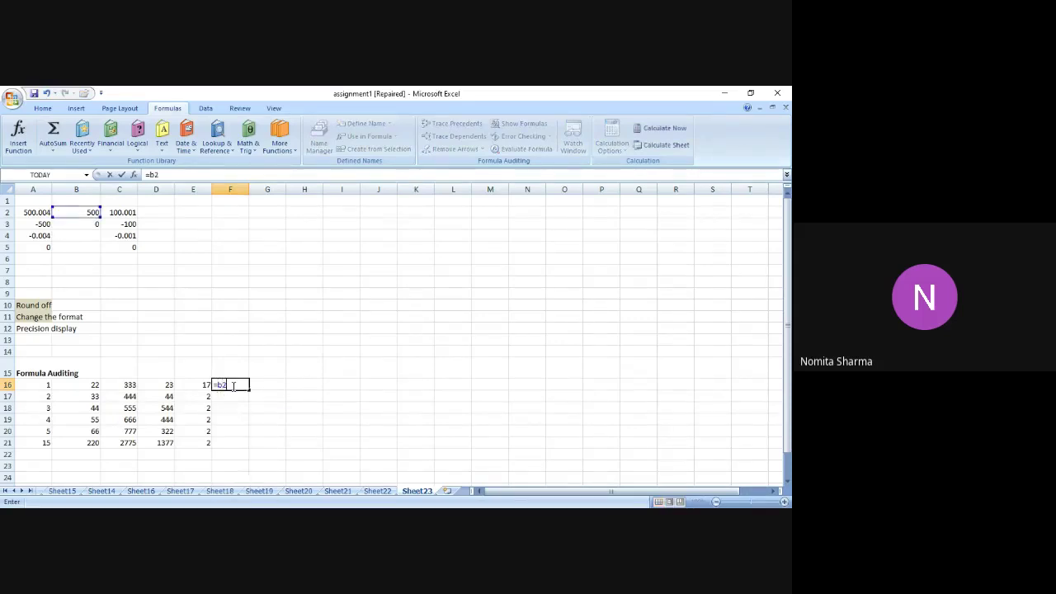
text(1+10)
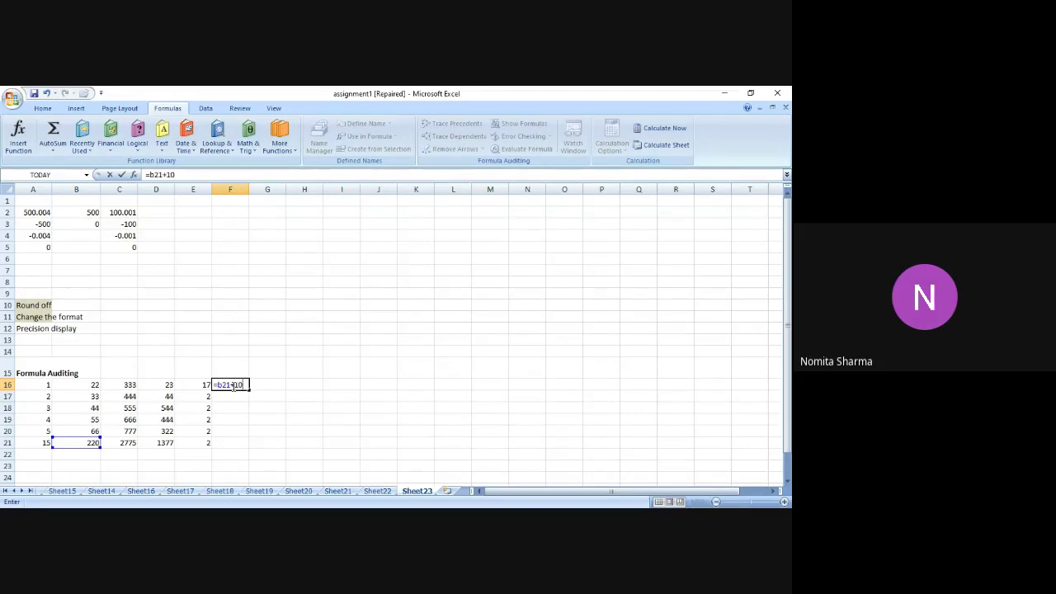
key(Return)
Step: Enter the formula =D21+A12 in cell F17
text(=)
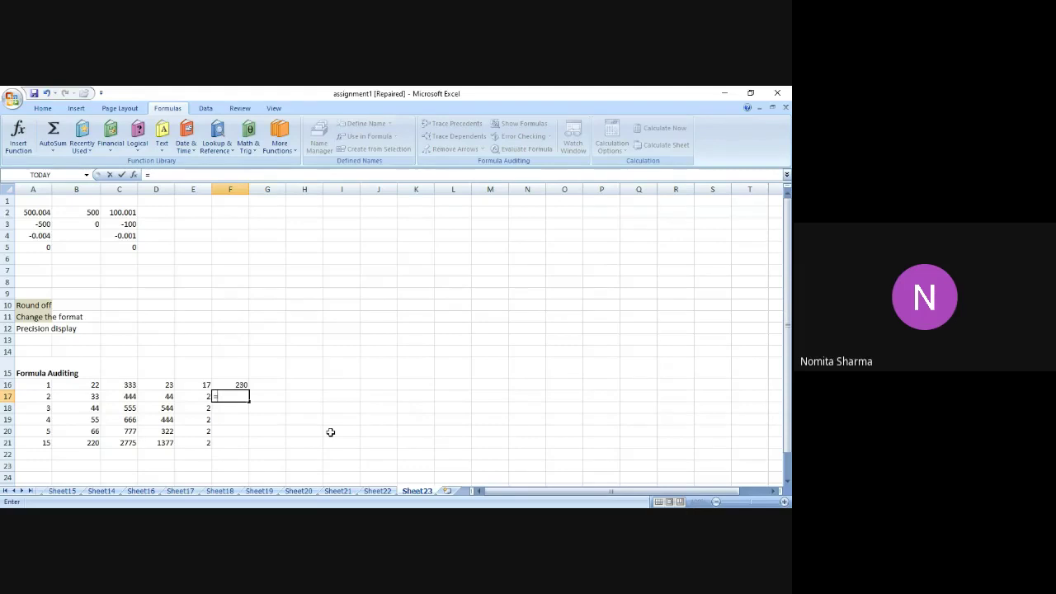
text(d)
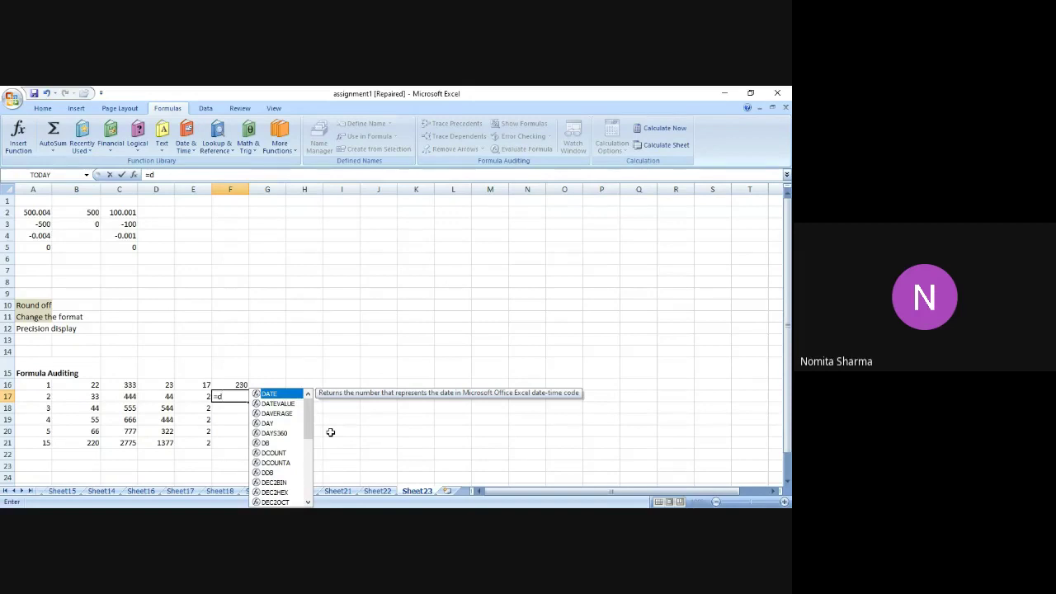
text(2)
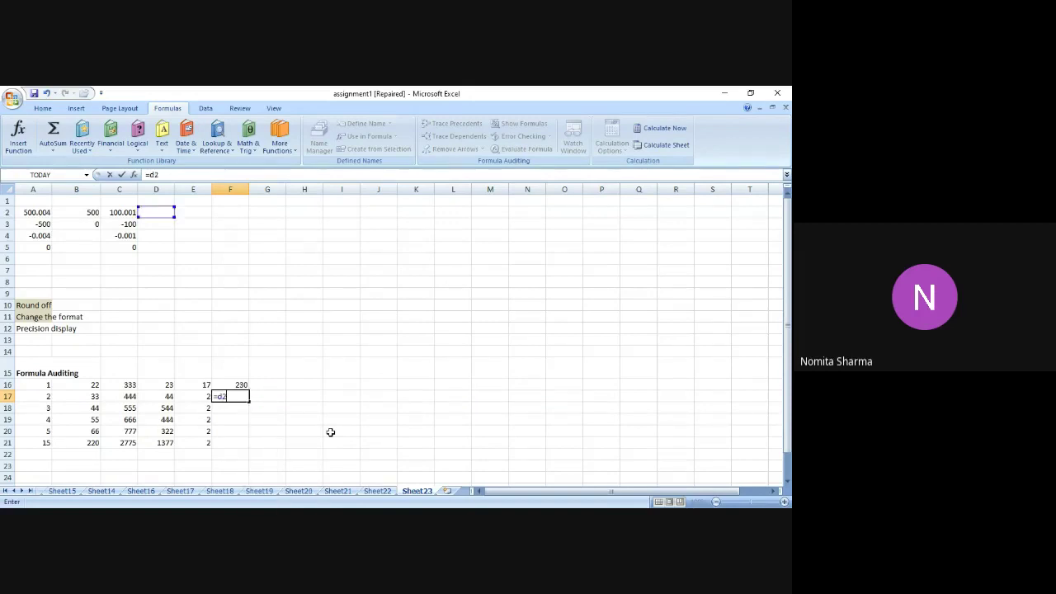
text(1+a12)
key(Return)
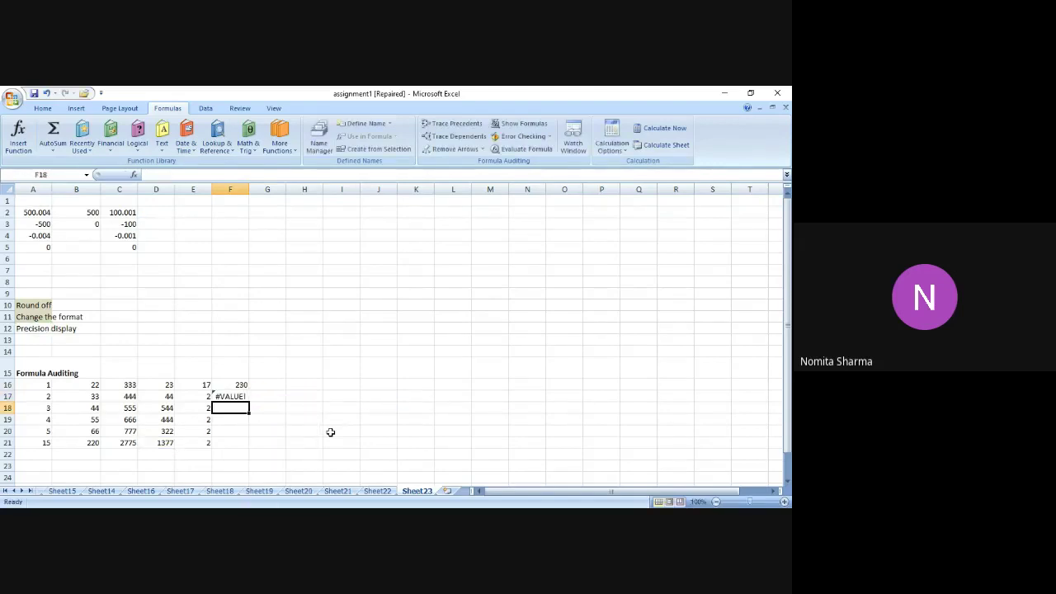
Step: Correct the formula in cell F17 to =D21+A21
key(Up)
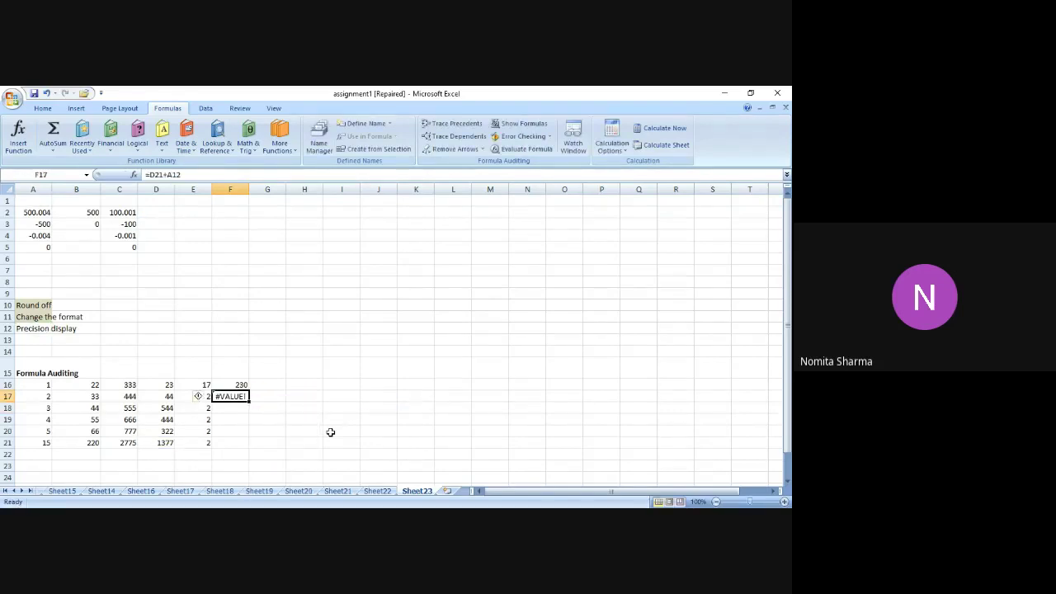
click(228, 175)
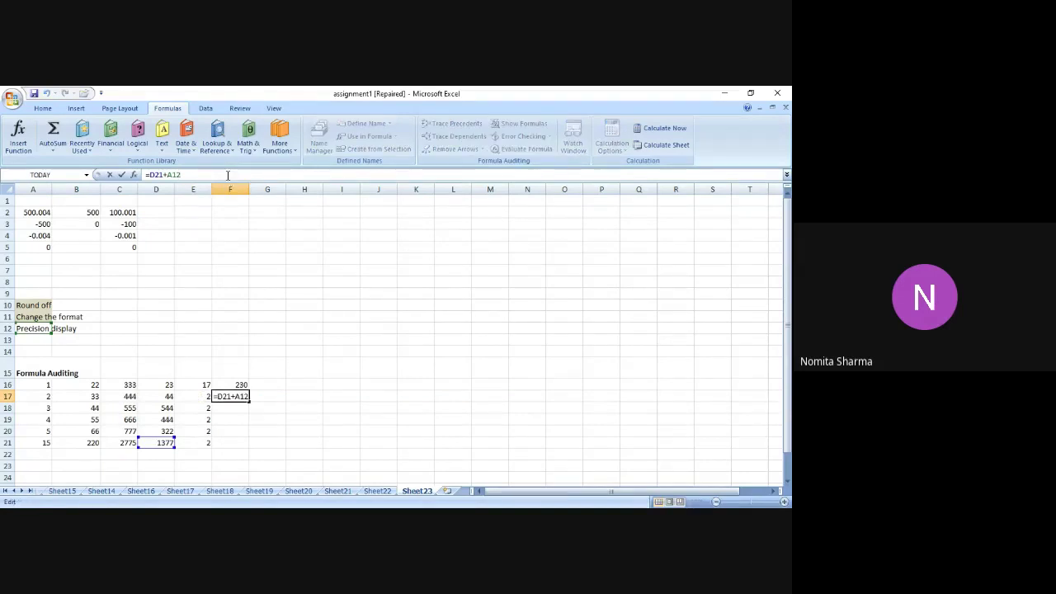
key(BackSpace)
key(BackSpace)
text(21)
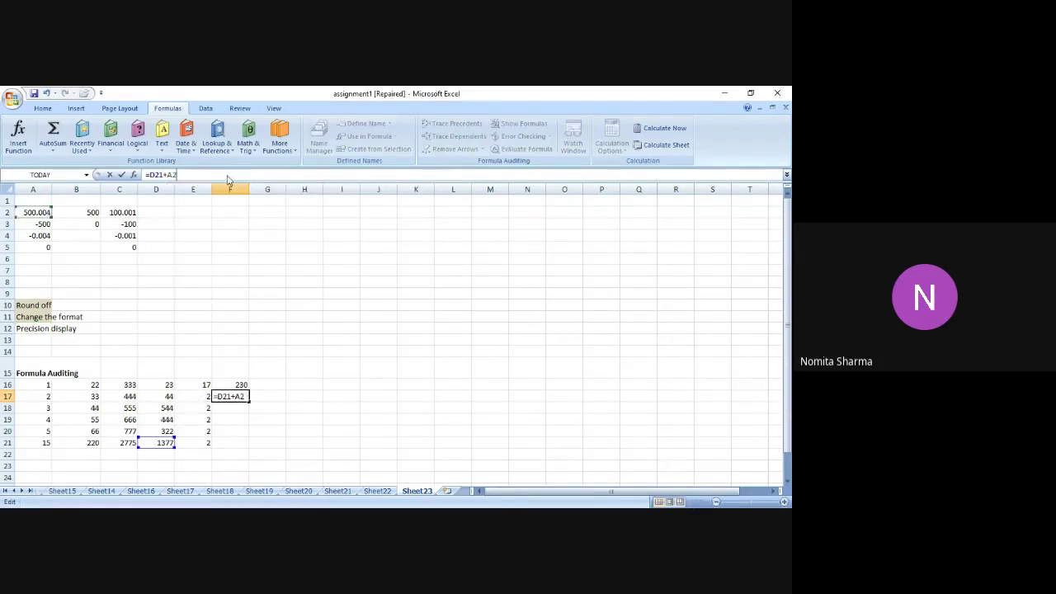
key(Return)
Step: Enter the formula =B21+7 in cell F18
text(=)
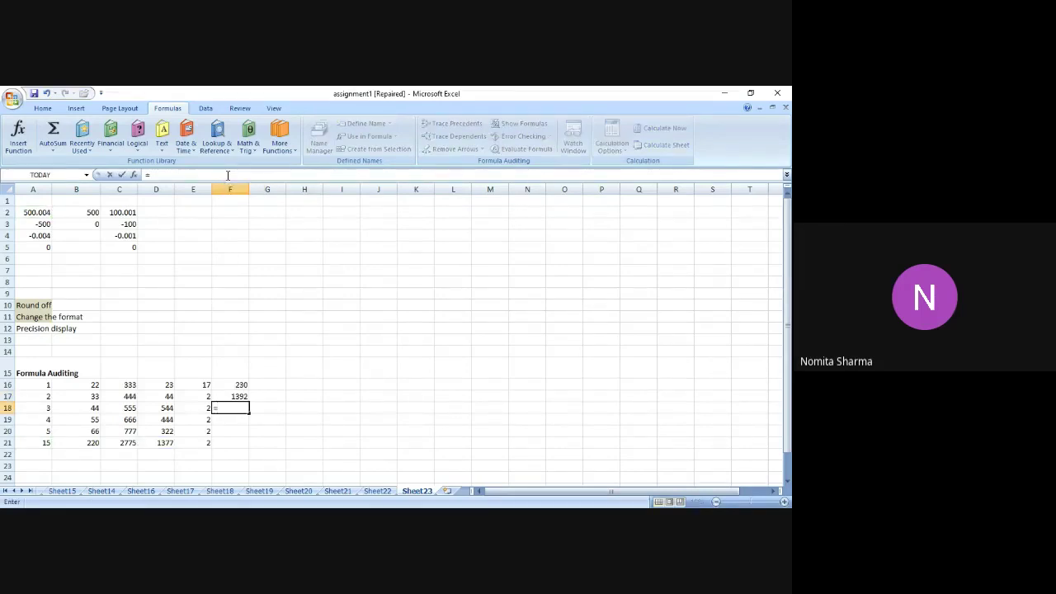
text(b2)
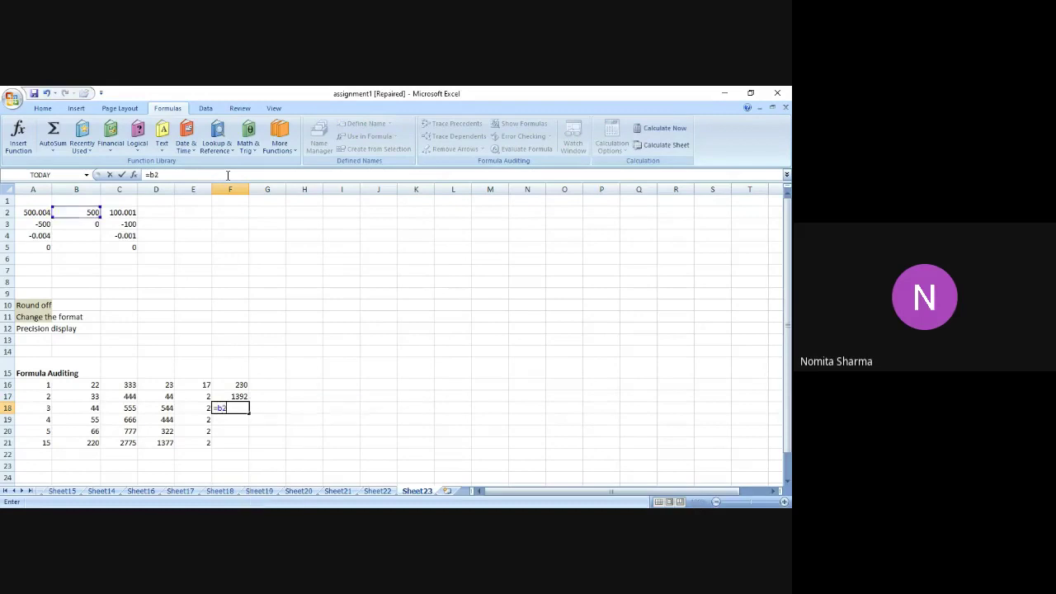
text(1+7)
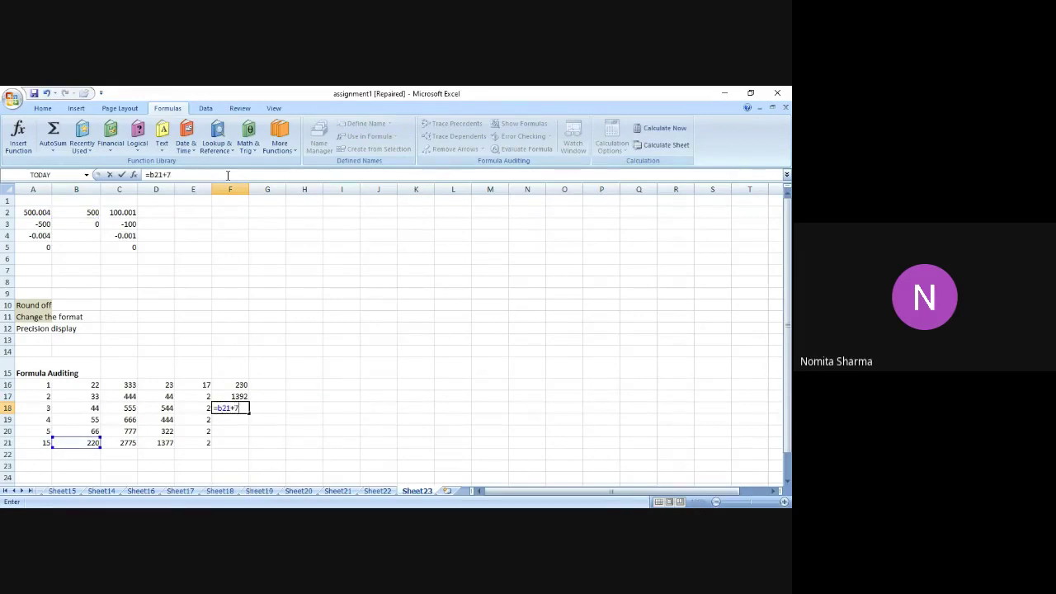
key(Return)
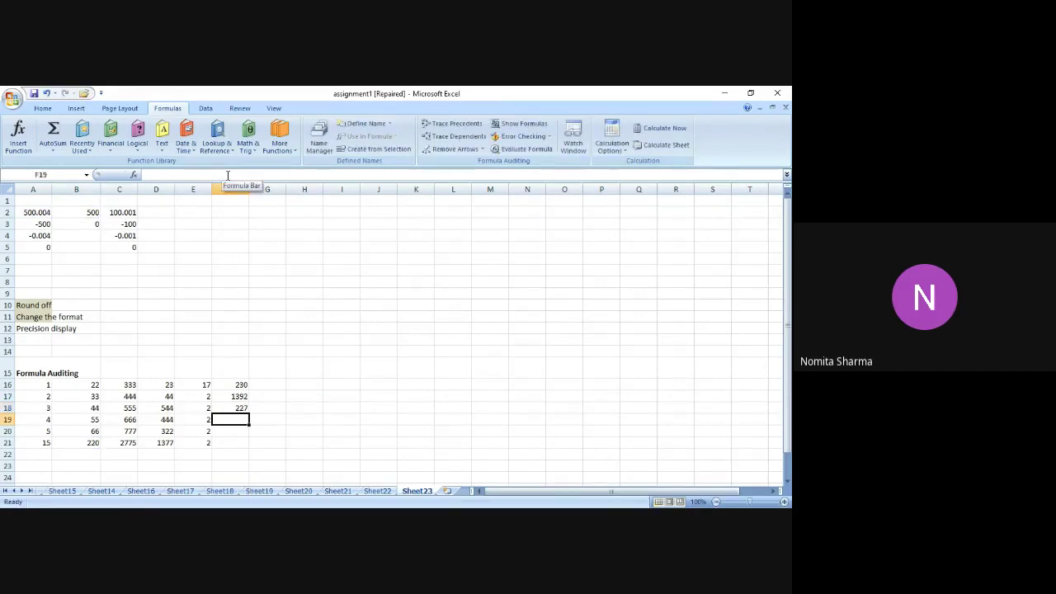
Step: Enter the formula =C21+A21 in cell F19
text(=c21)
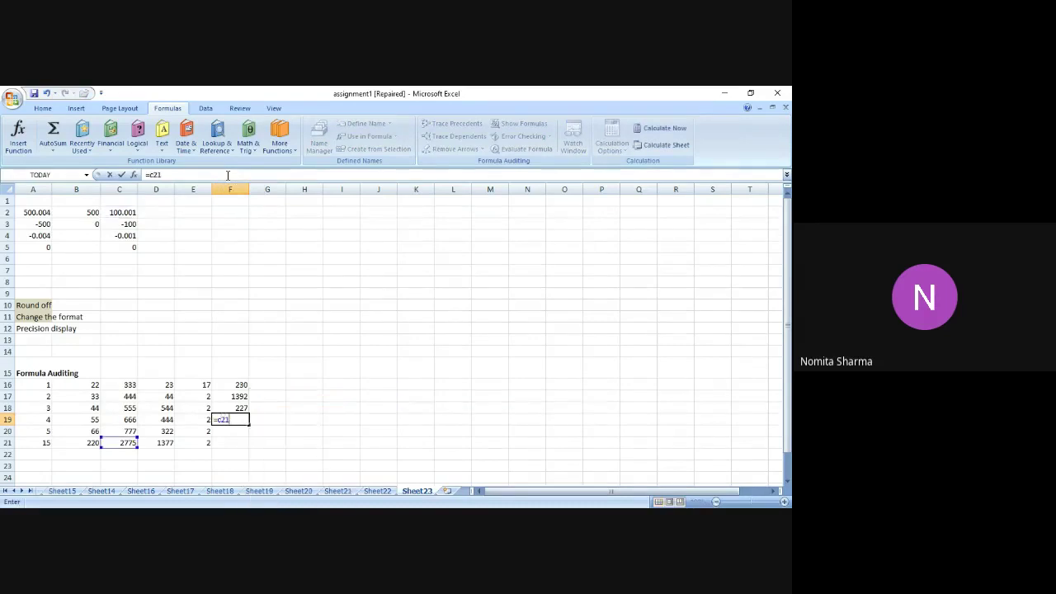
text(+a)
key(BackSpace)
text(21)
key(BackSpace)
key(BackSpace)
text(a21)
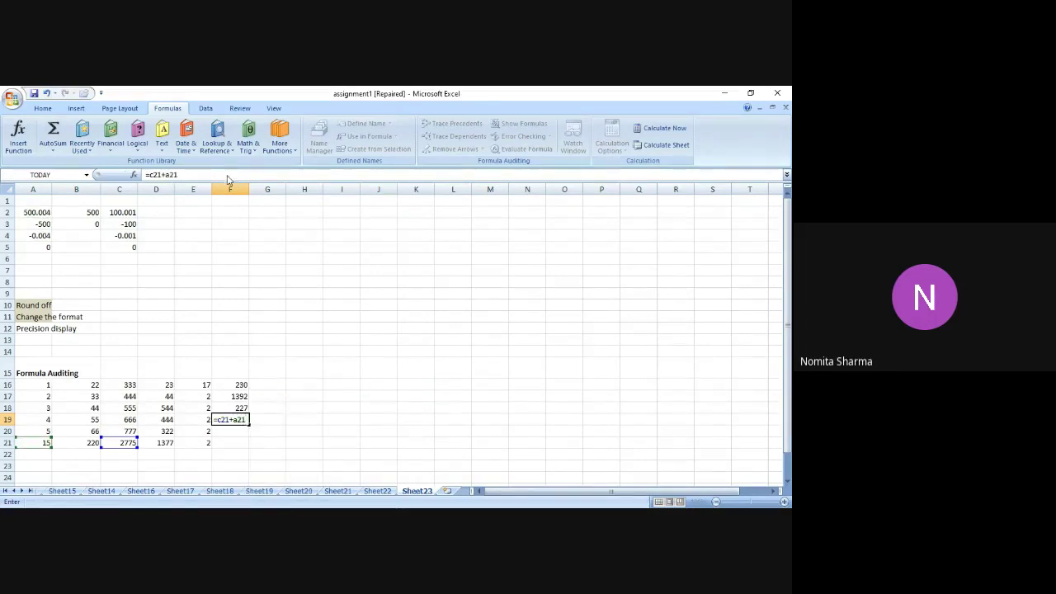
key(Return)
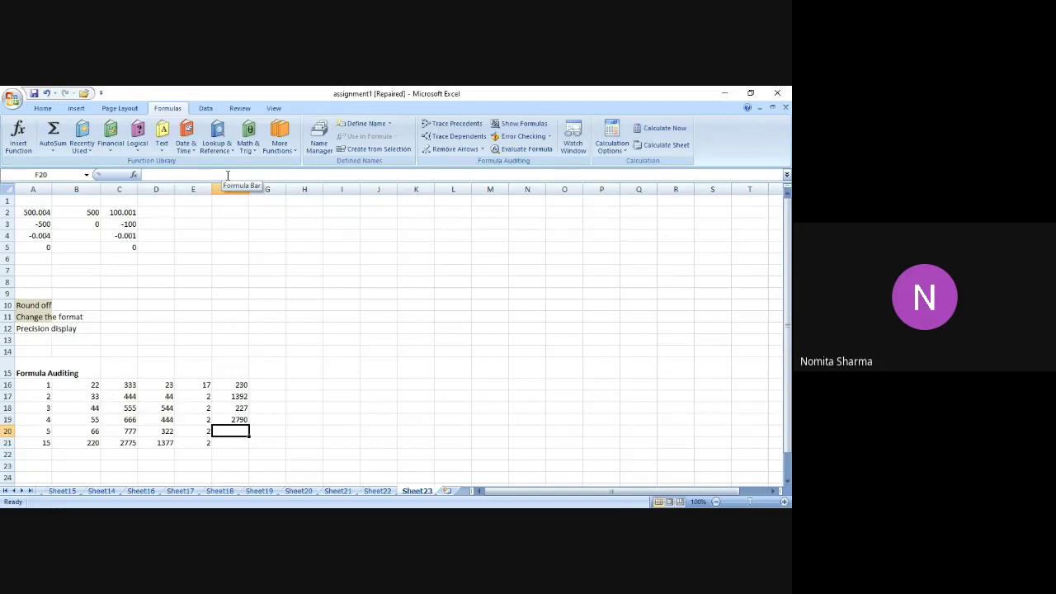
Step: Enter the plain numbers 122 in cell F20 and 32 in cell F21
text(122)
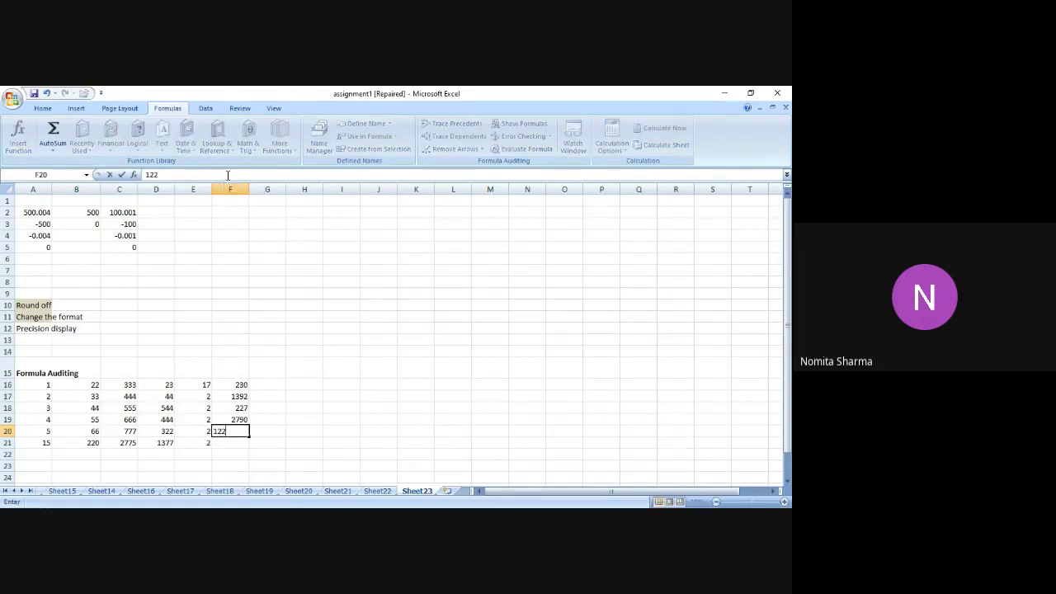
key(Return)
text(32)
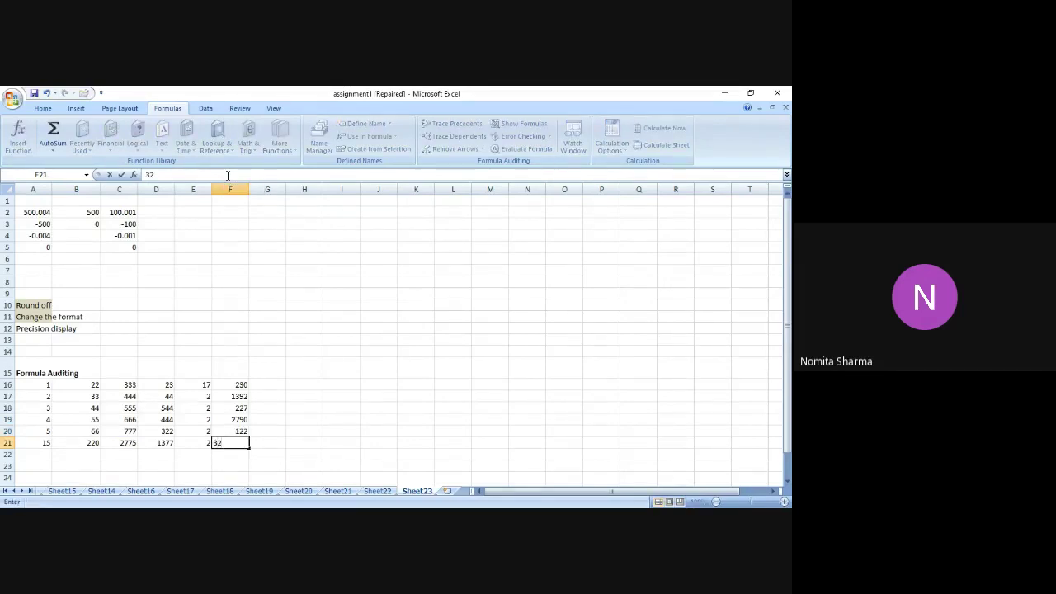
key(Up)
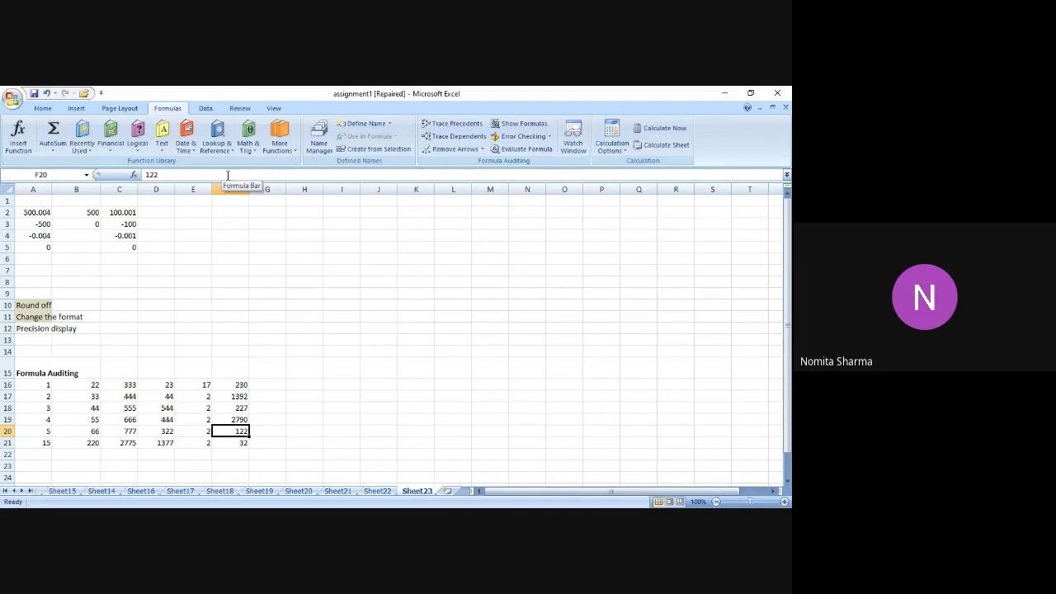
Step: Replace the number in cell F20 with the formula =C17+14
text(=)
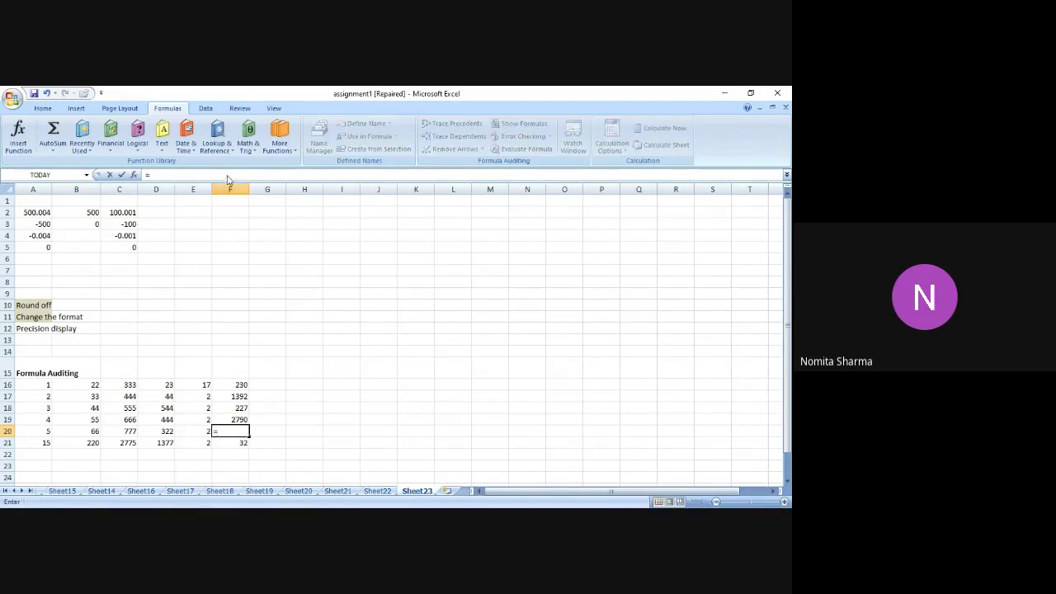
text(c)
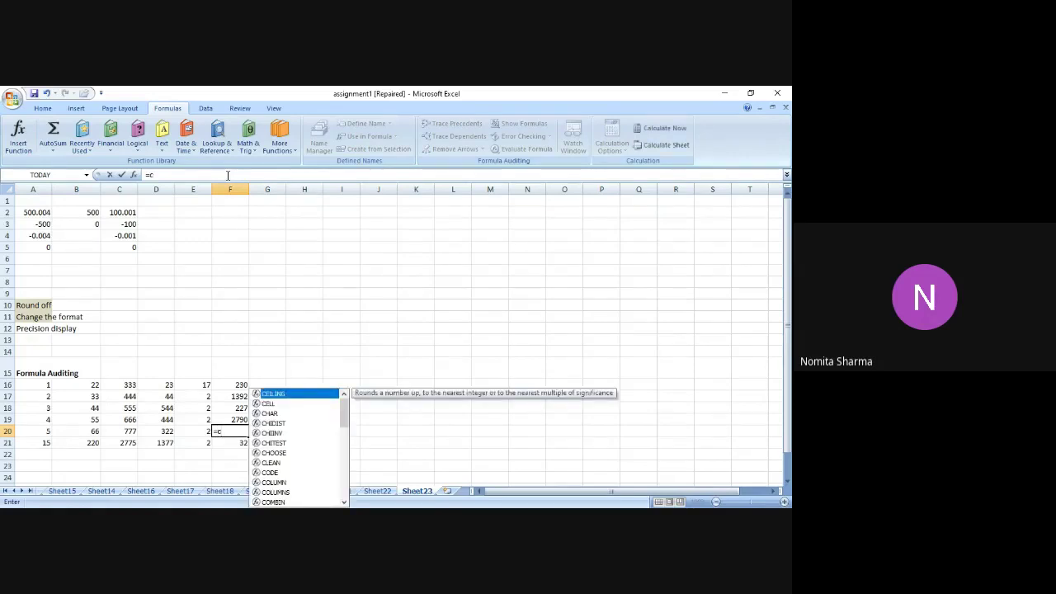
text(17)
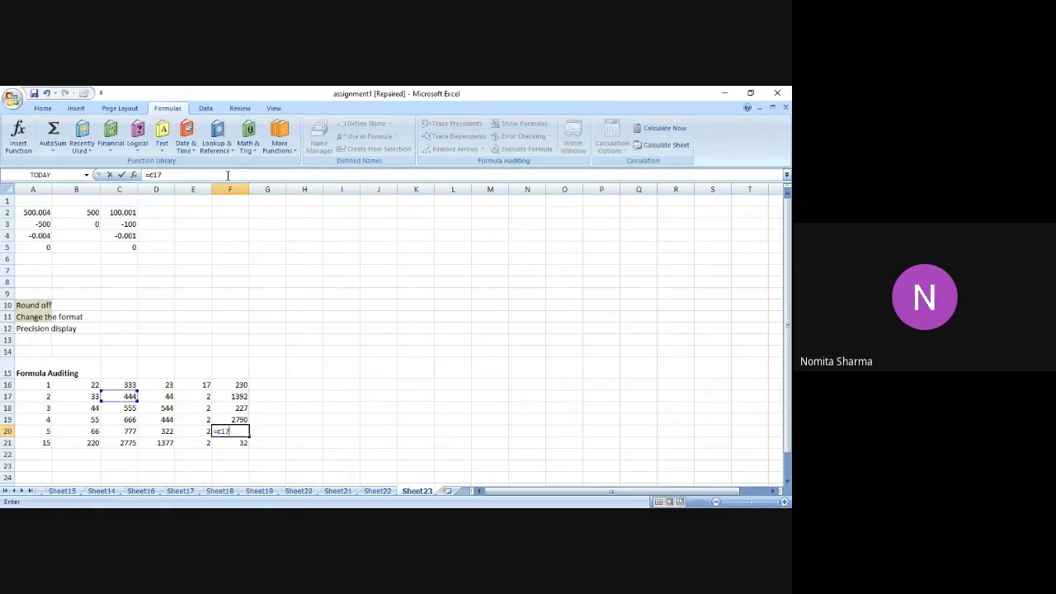
text(+14)
key(Return)
Step: Replace the number in cell F21 with the formula =D20+12 and return to cell F16
text(=)
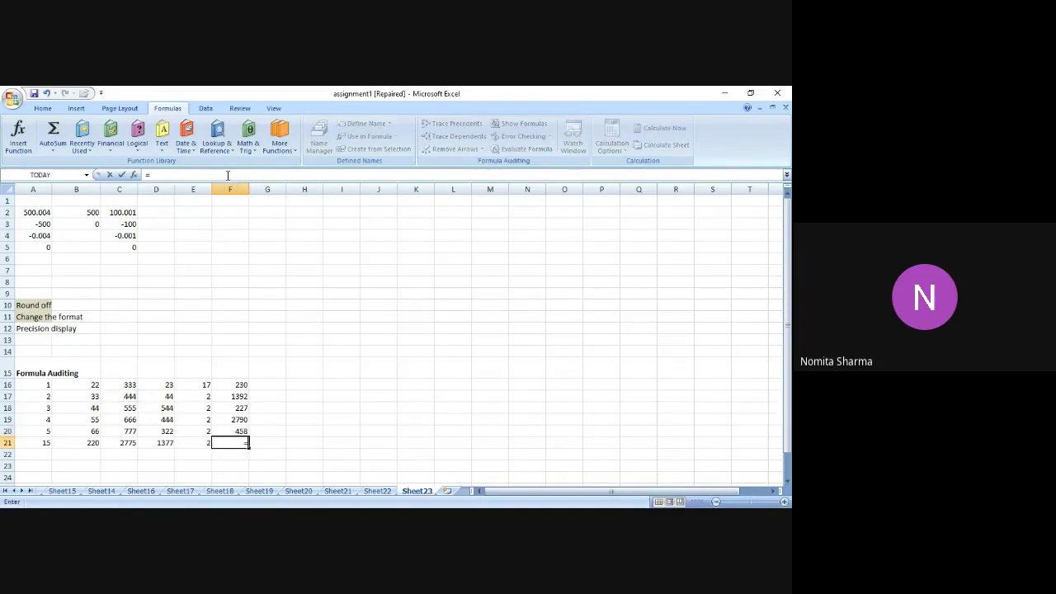
text(d20)
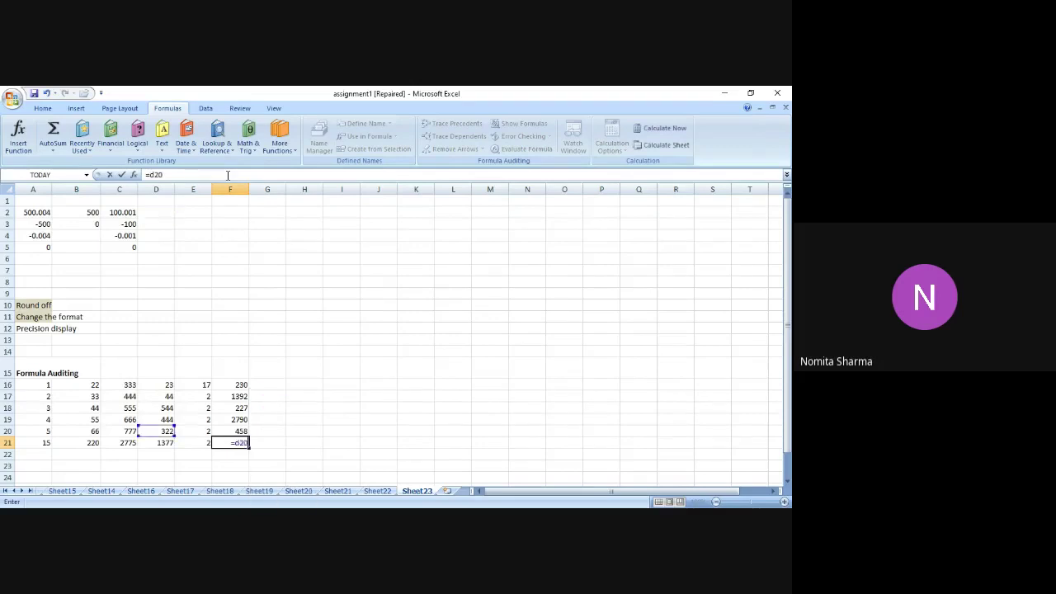
text(+12)
key(Return)
key(Up)
key(Up)
key(Up)
key(Up)
key(Up)
key(Up)
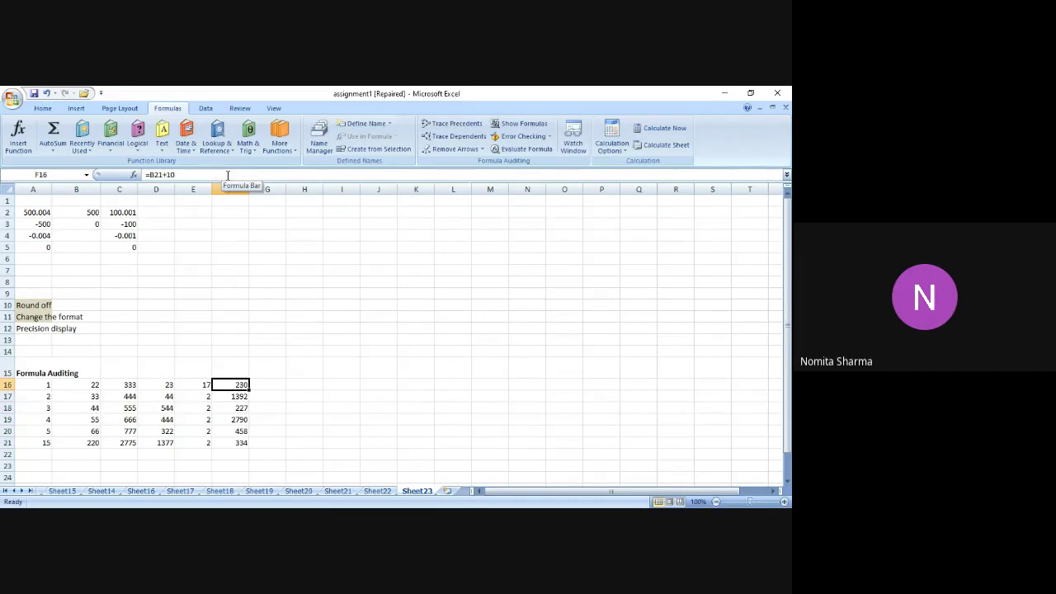
Step: Examine the cells under the Formula Auditing heading in column A, from A16 down to the total in A21
click(34, 374)
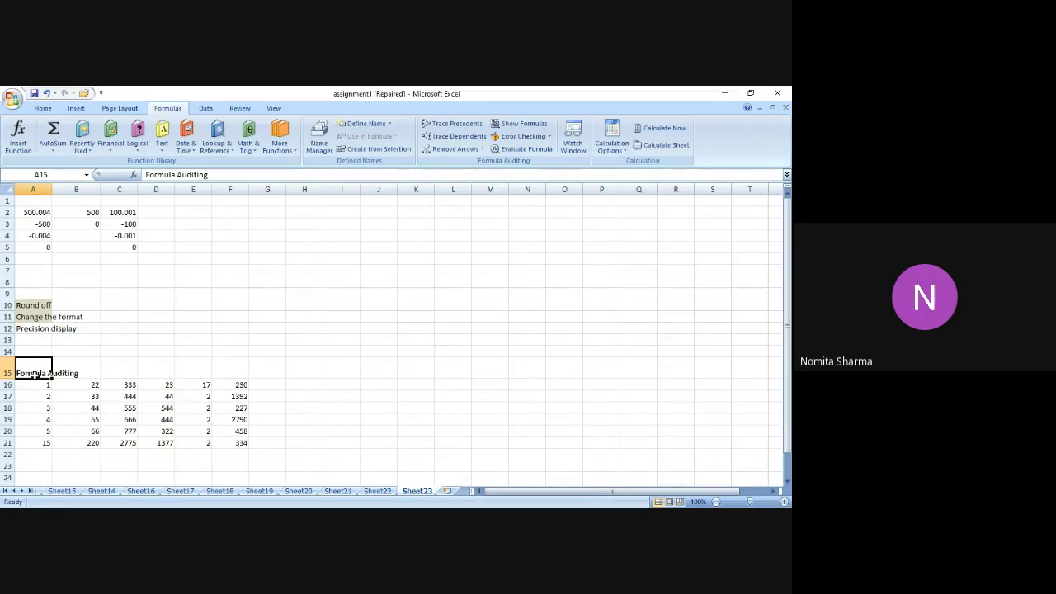
key(Down)
key(Down)
key(Down)
key(Down)
key(Down)
key(Down)
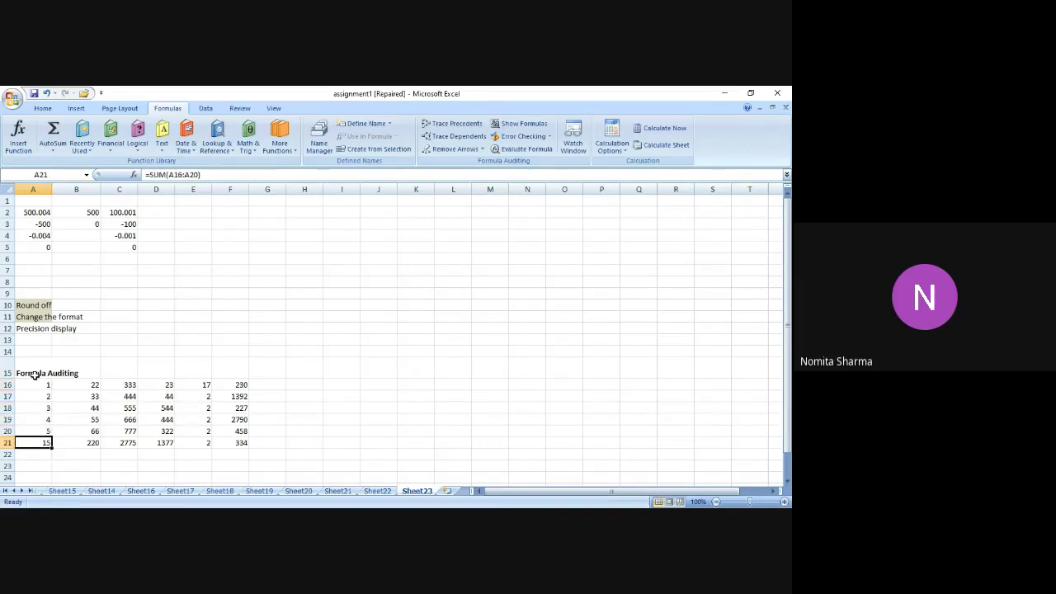
key(Up)
key(Up)
key(Up)
key(Up)
key(Down)
key(Down)
key(Down)
key(Down)
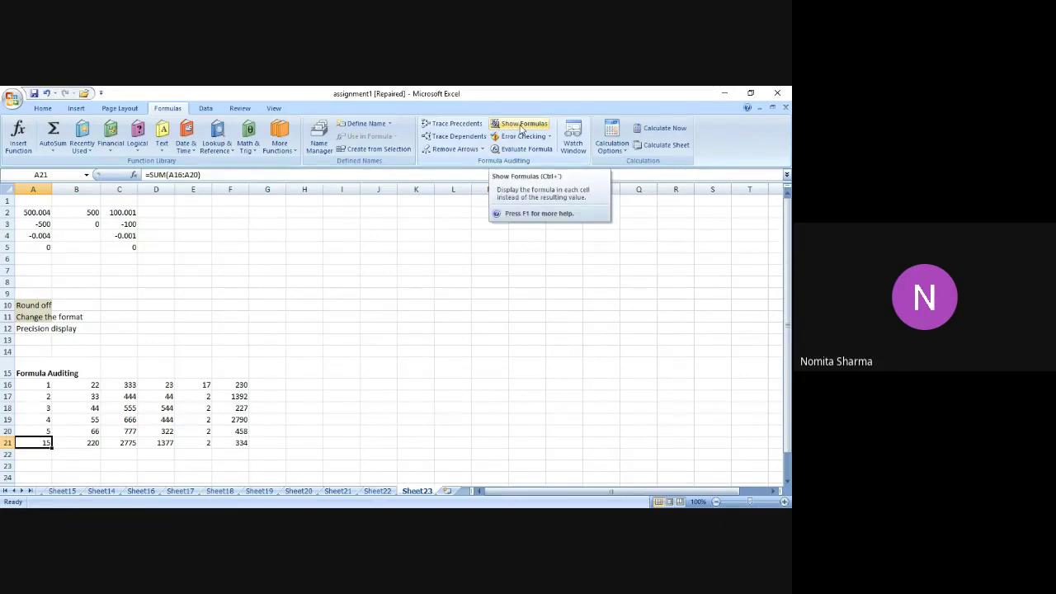
Step: Show the sheet's formulas in place of their results twice, switching back to the results each time
click(521, 127)
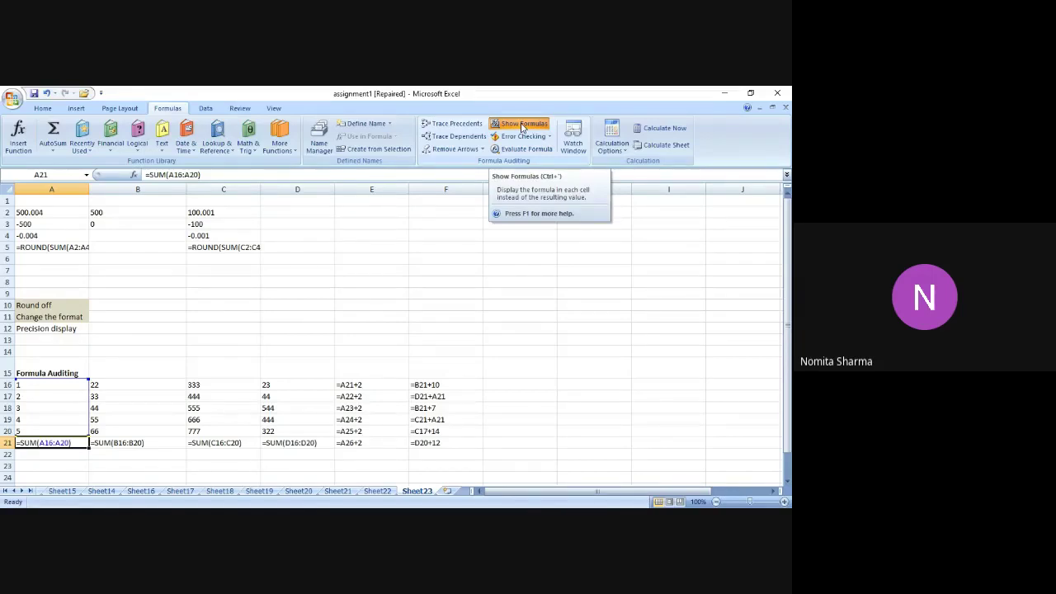
click(521, 124)
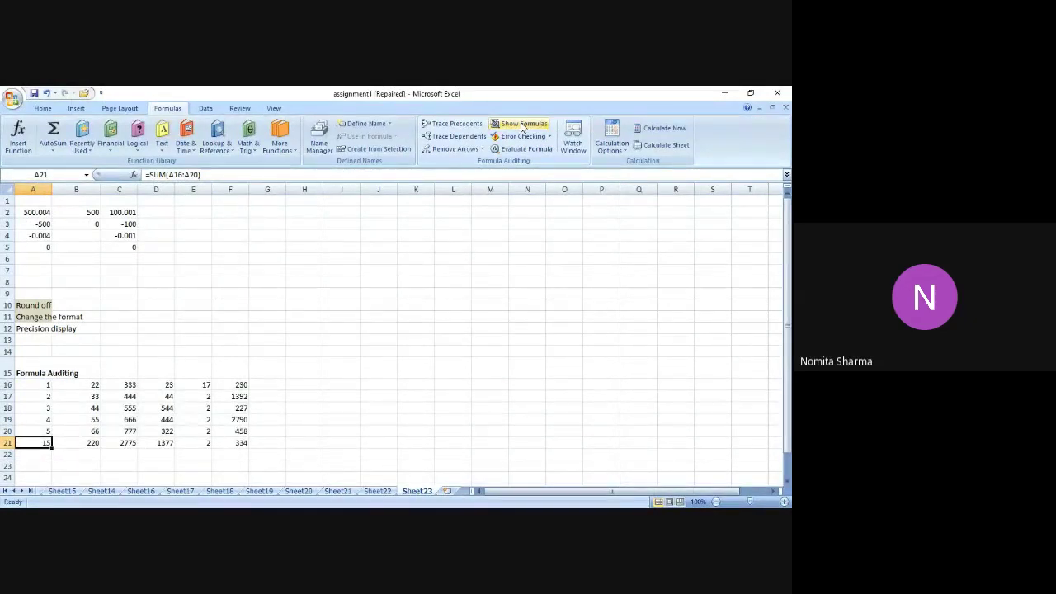
click(521, 125)
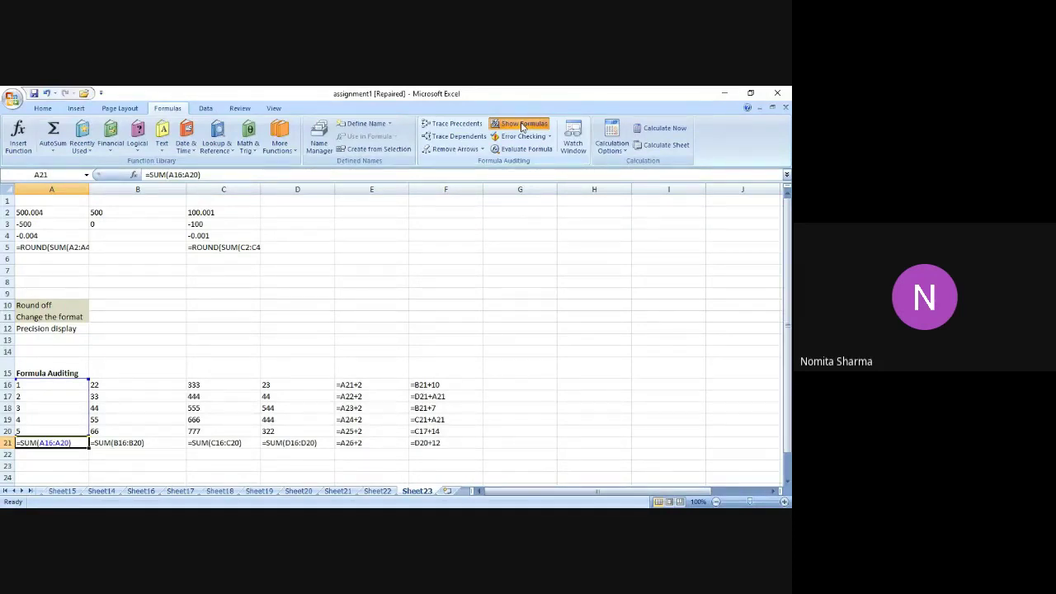
click(521, 124)
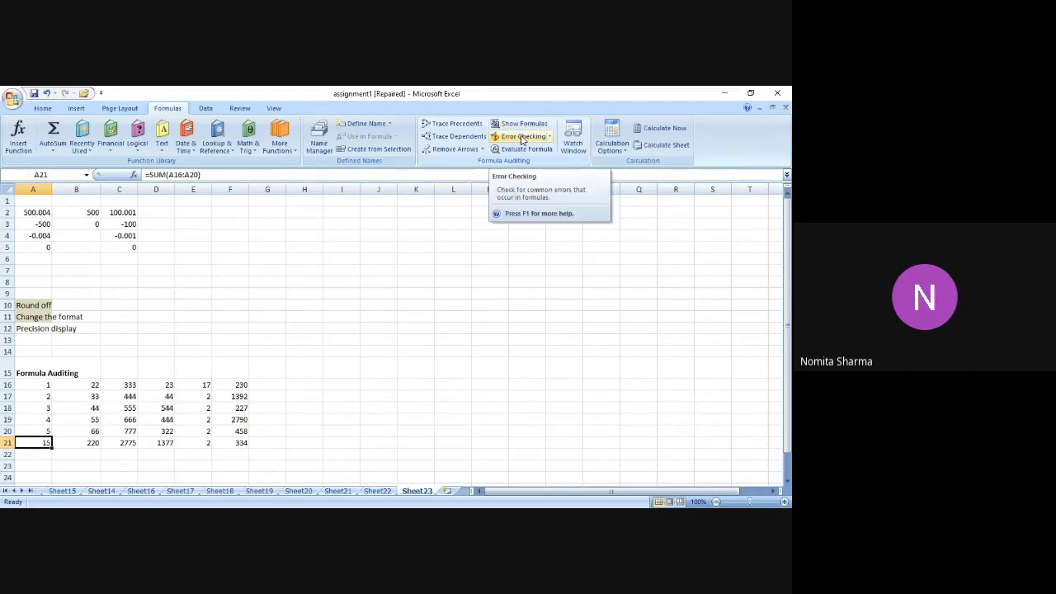
Step: Run Error Checking on the sheet, dismiss its message and look at the other error checking options
click(520, 136)
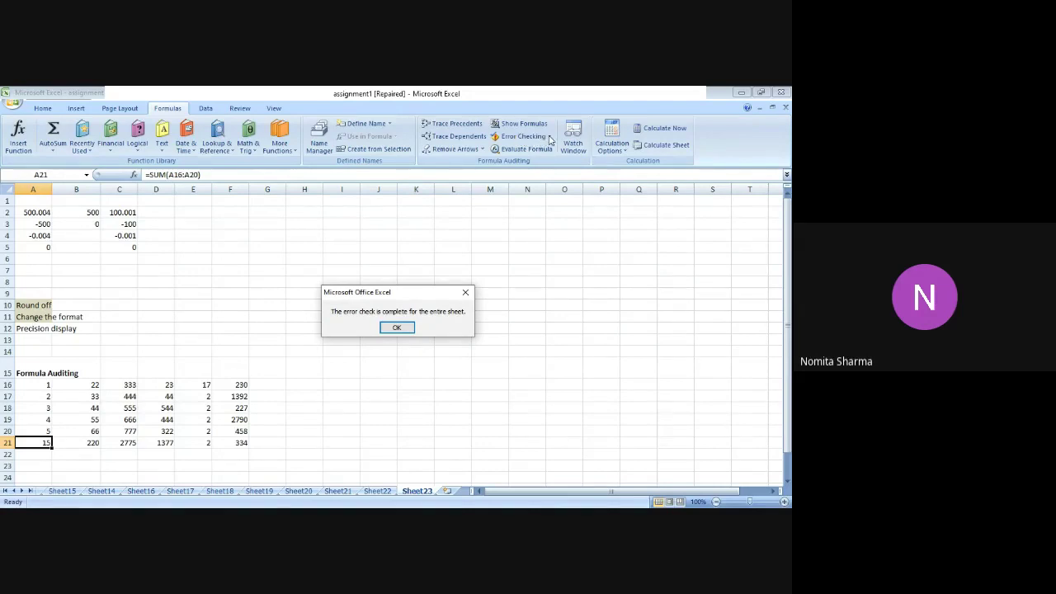
click(406, 327)
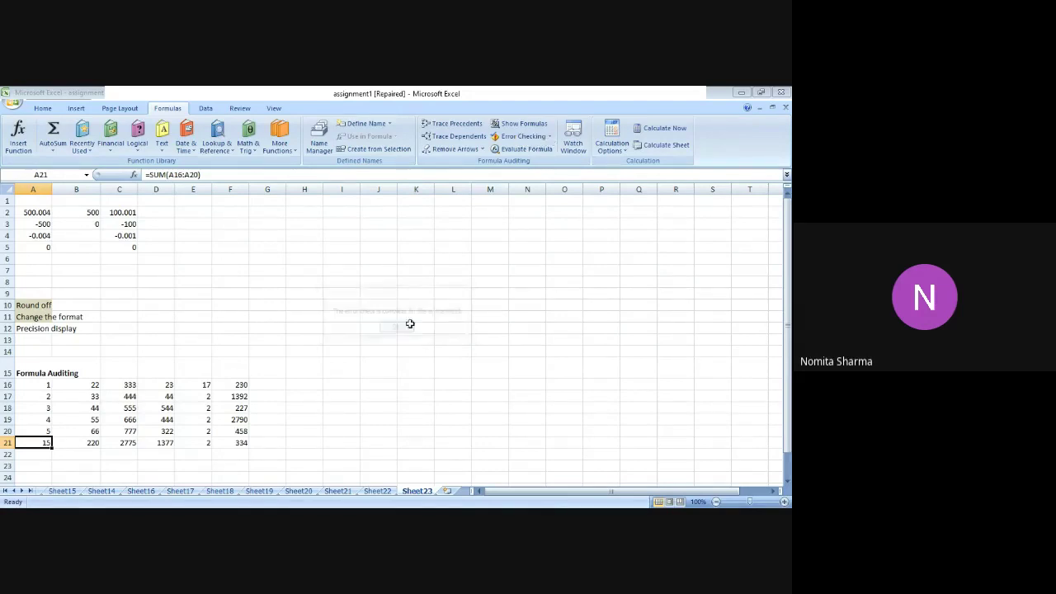
click(548, 137)
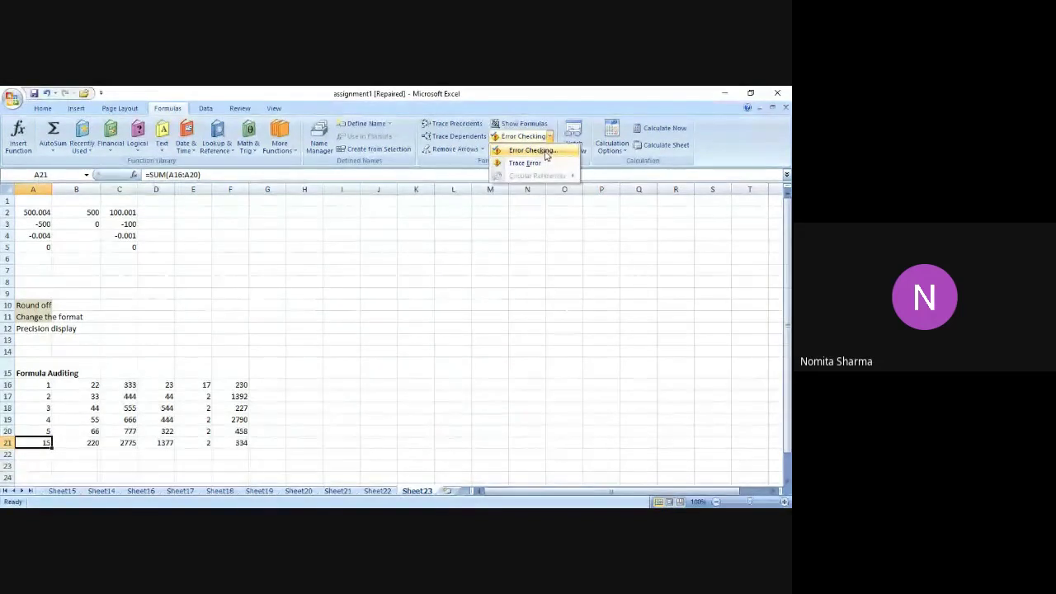
click(342, 224)
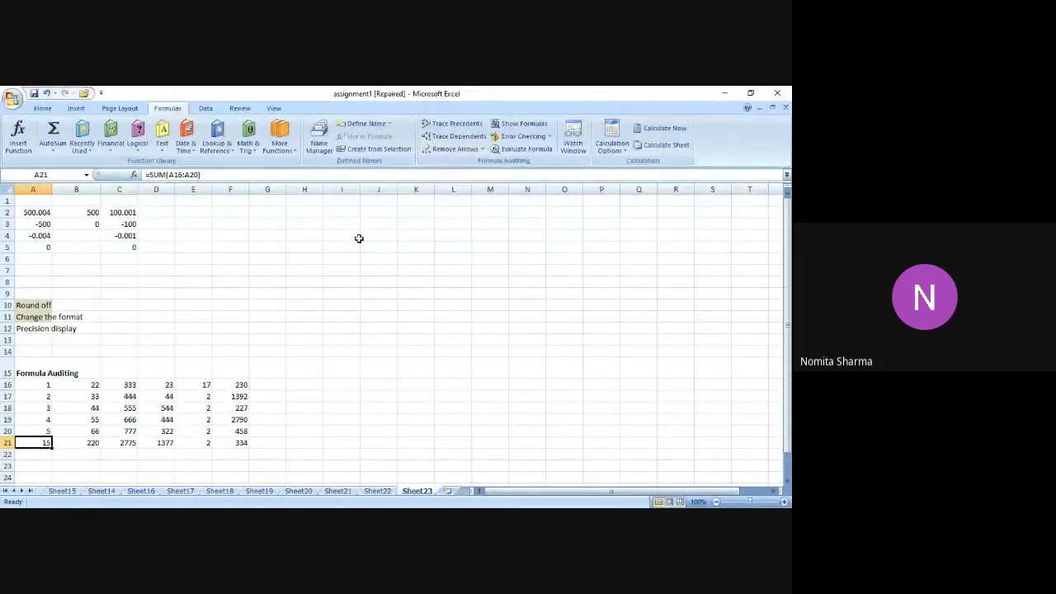
Step: Evaluate the sum formula in cell A21 with Evaluate Formula
click(533, 151)
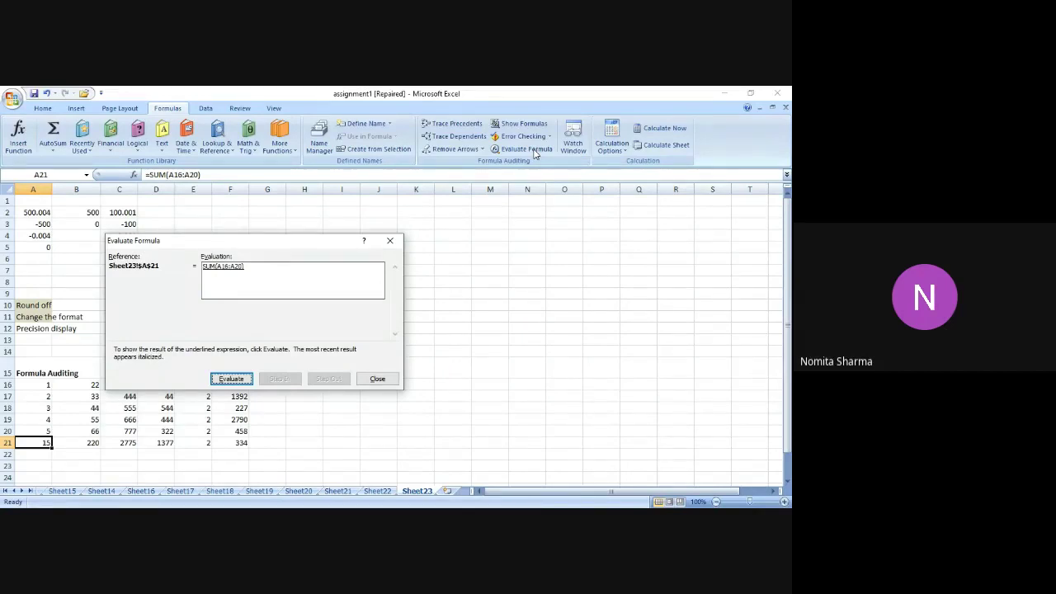
click(231, 379)
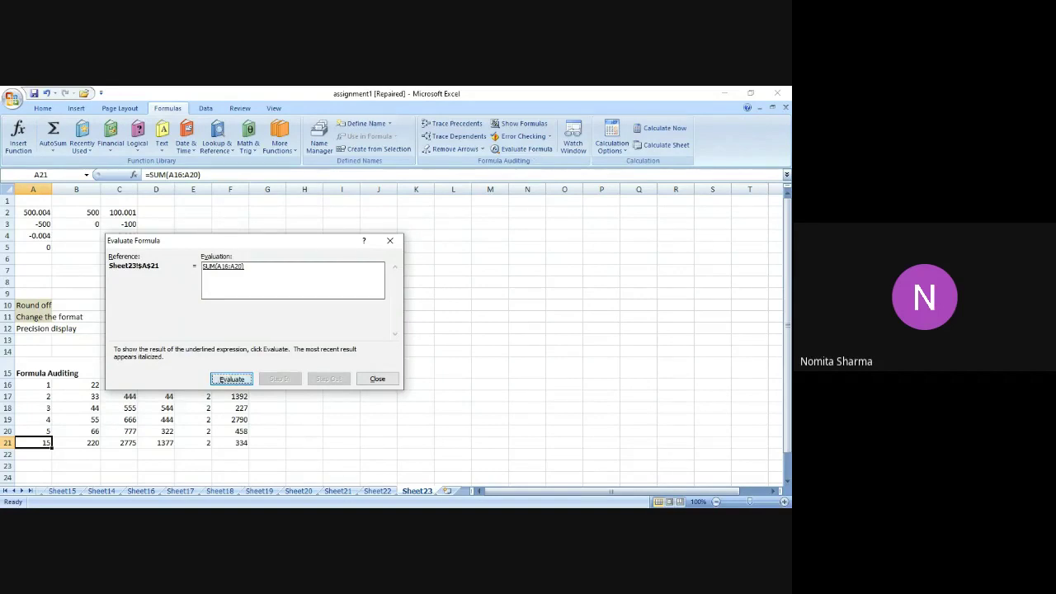